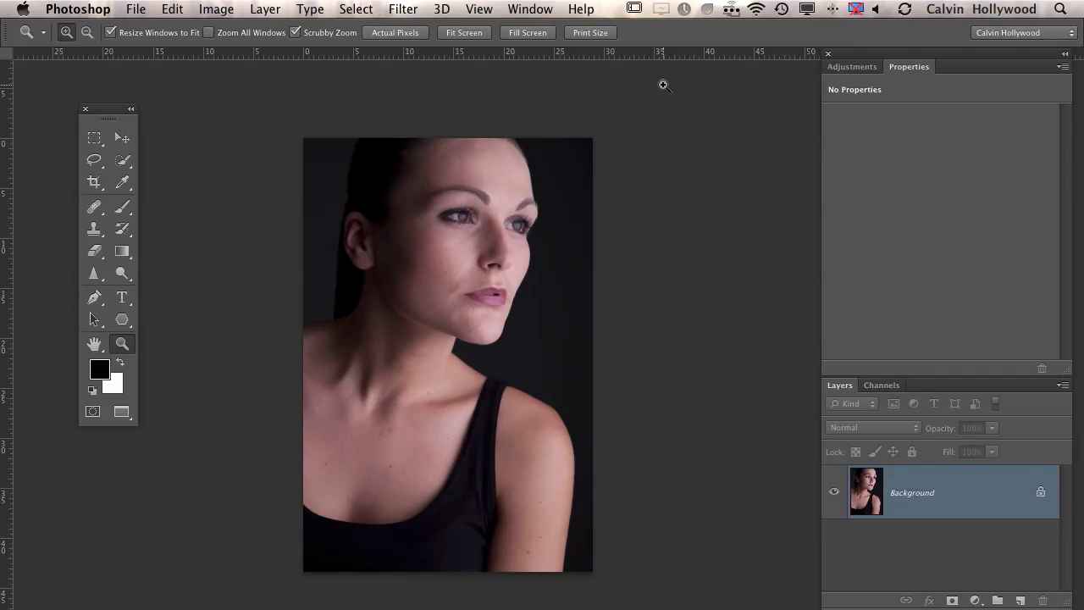
Show the Adjustments panel's adjustment icons for the first portrait.
{"action": "left_click", "coordinate": [852, 67]}
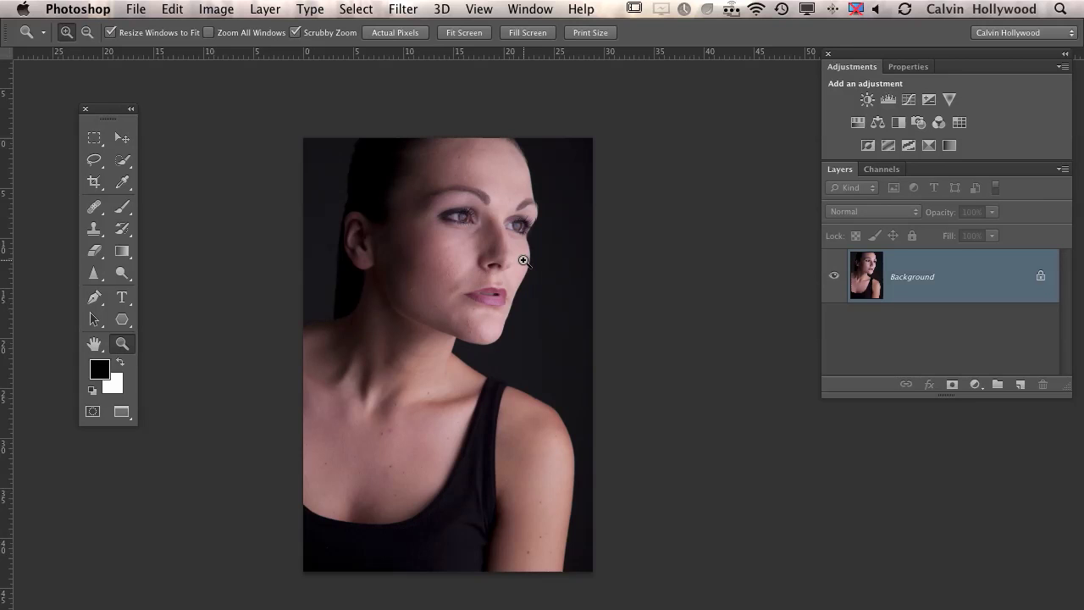
Zoom in on the face, add an empty Layer 1, and heal the forehead mole with the Healing Brush.
{"action": "left_click_drag", "start_coordinate": [488, 239], "coordinate": [463, 322]}
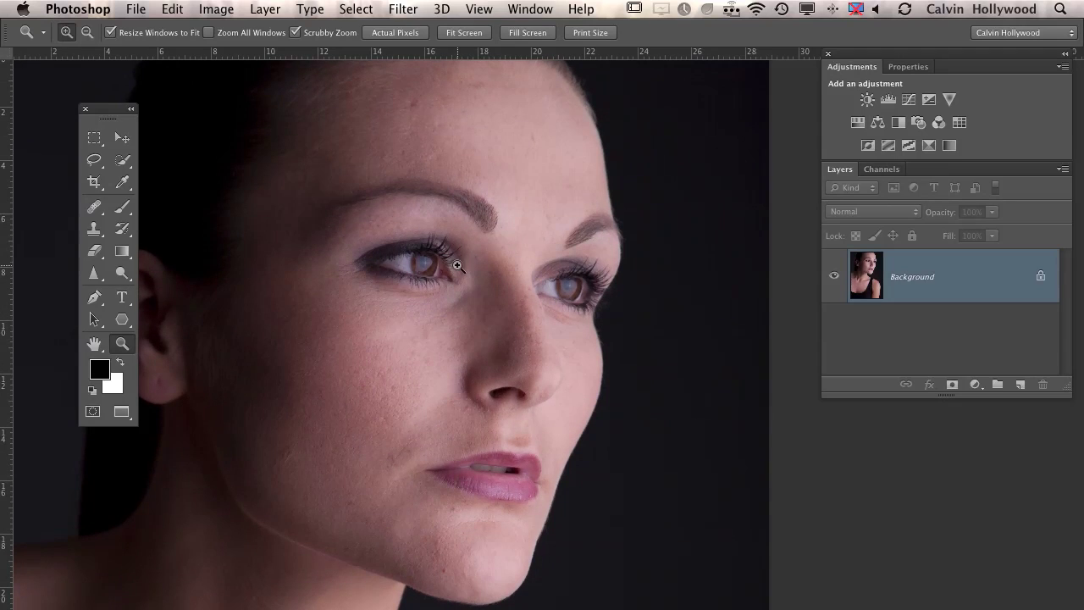
{"action": "left_click", "coordinate": [1019, 385]}
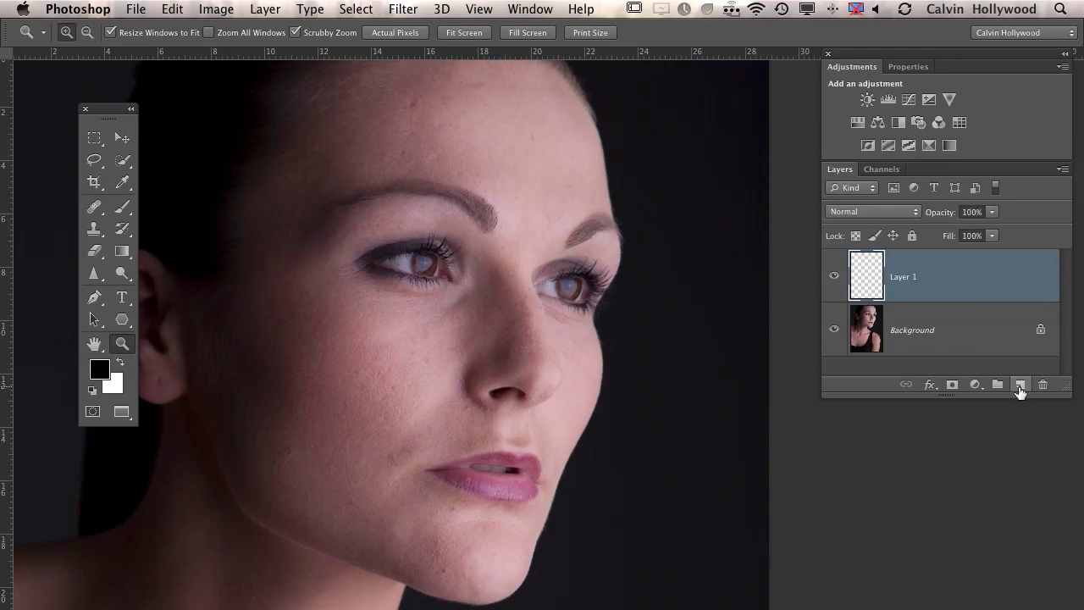
{"action": "left_click", "coordinate": [96, 208]}
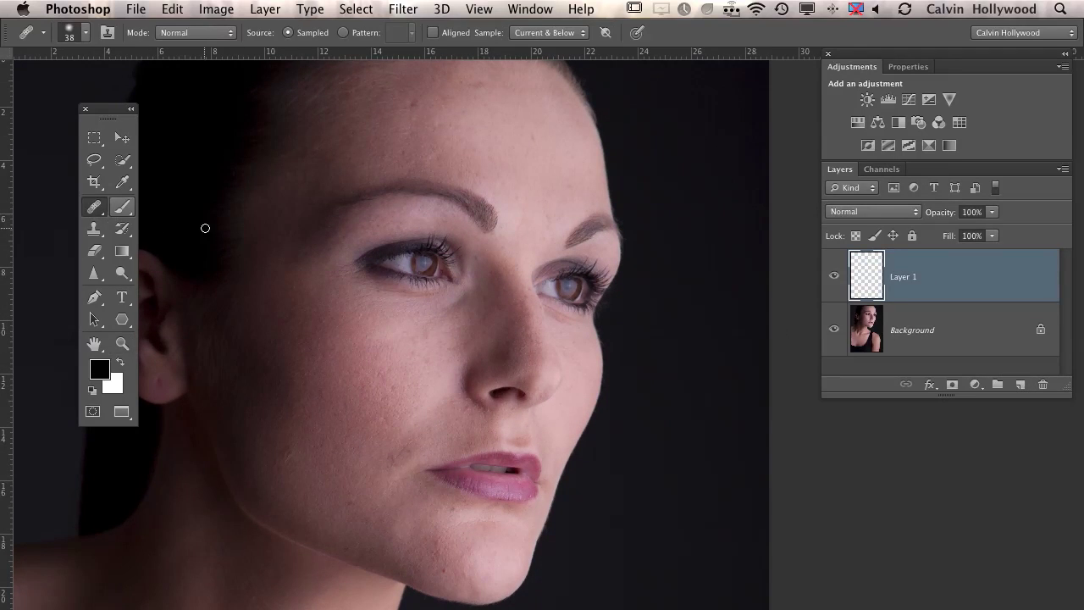
{"action": "left_click", "coordinate": [98, 204]}
{"action": "left_click", "coordinate": [156, 219]}
{"action": "left_click", "coordinate": [500, 108]}
Zoom in on the cheek skin, then zoom back out and reposition the whole face.
{"action": "left_click", "coordinate": [122, 343]}
{"action": "left_click", "coordinate": [336, 445]}
{"action": "left_click", "coordinate": [336, 444]}
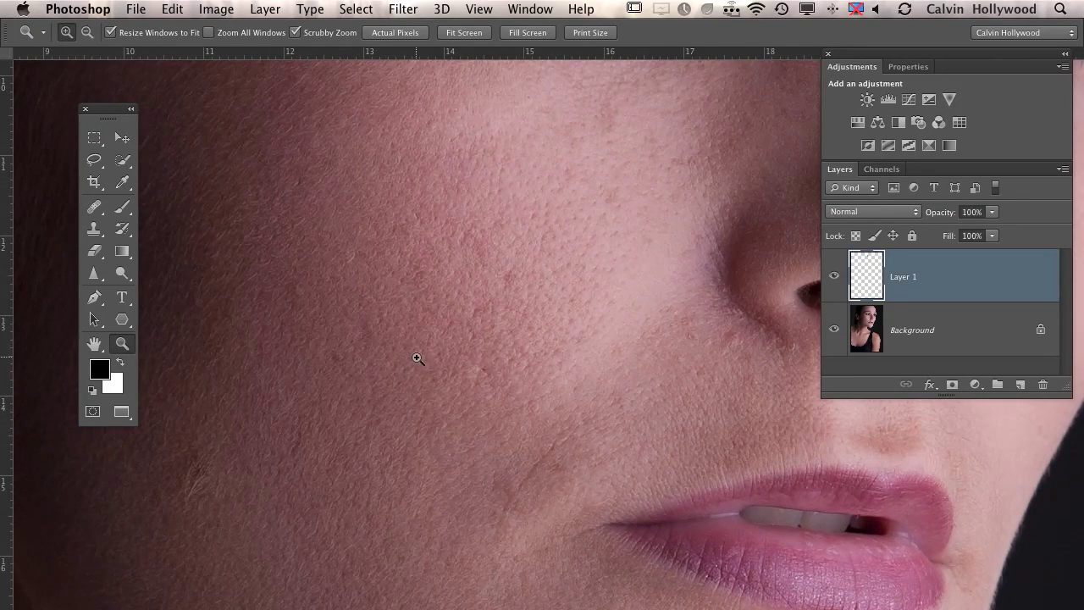
{"action": "left_click", "coordinate": [377, 363], "text": "alt"}
{"action": "left_click", "coordinate": [378, 362], "text": "alt"}
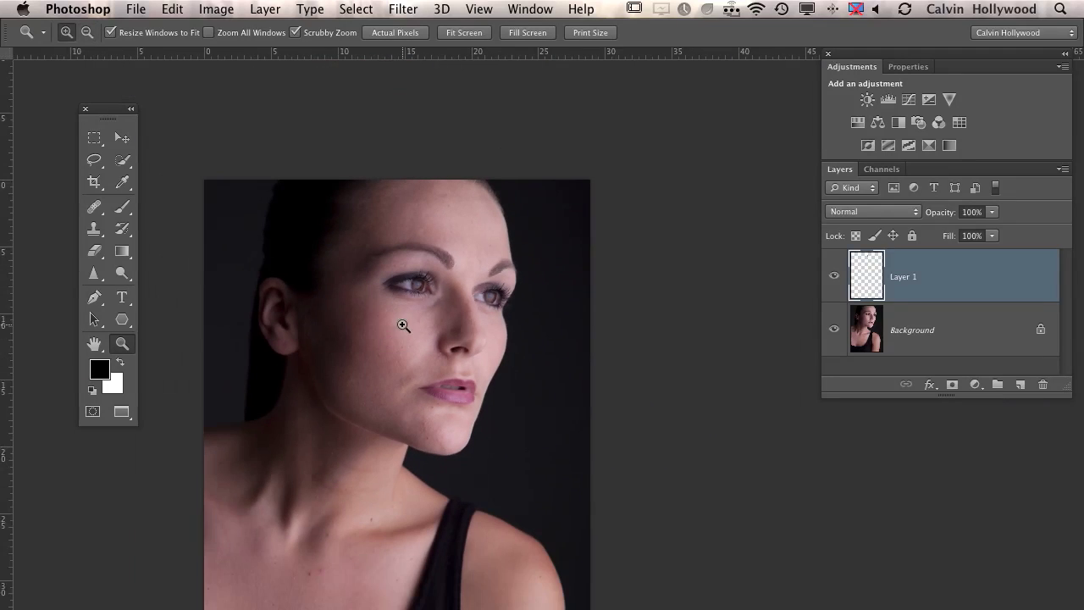
{"action": "left_click_drag", "start_coordinate": [407, 387], "coordinate": [426, 305]}
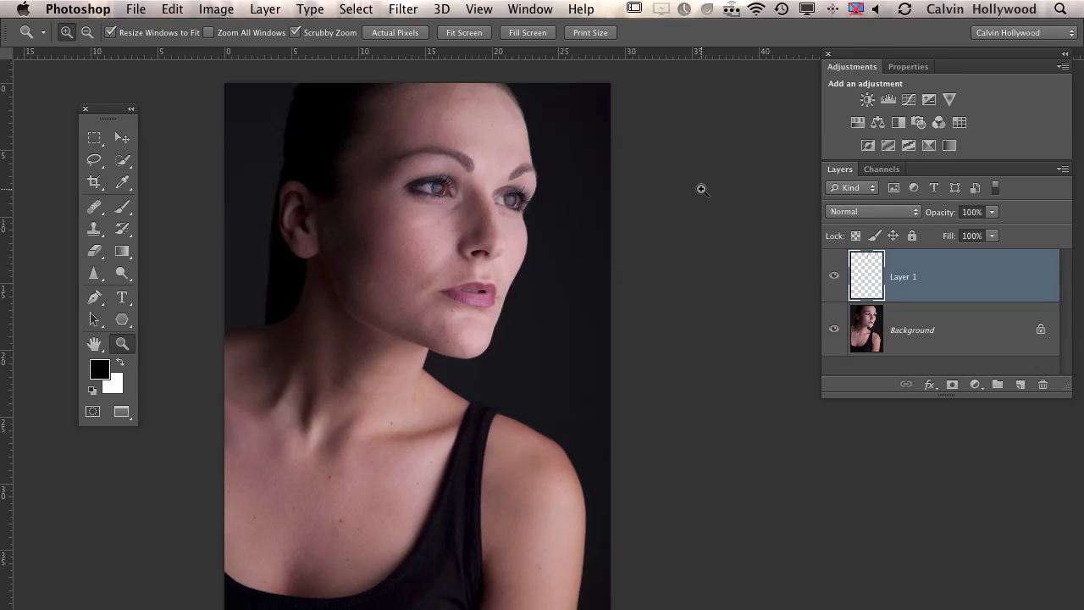
Add a monochrome Channel Mixer layer with Red -56, Green +40 and Blue +142.
{"action": "left_click", "coordinate": [938, 122]}
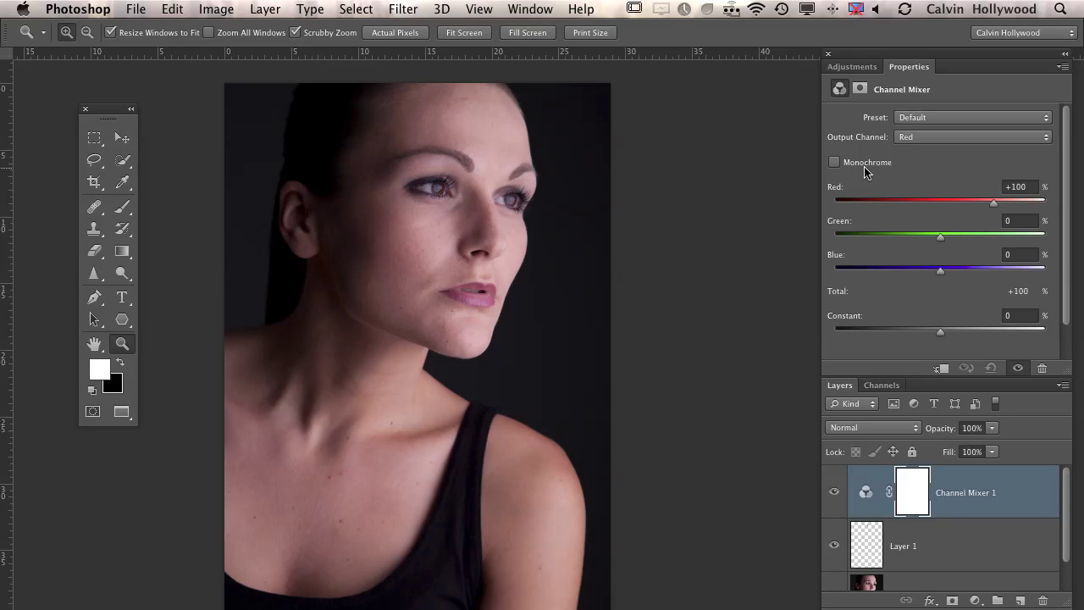
{"action": "left_click", "coordinate": [839, 163]}
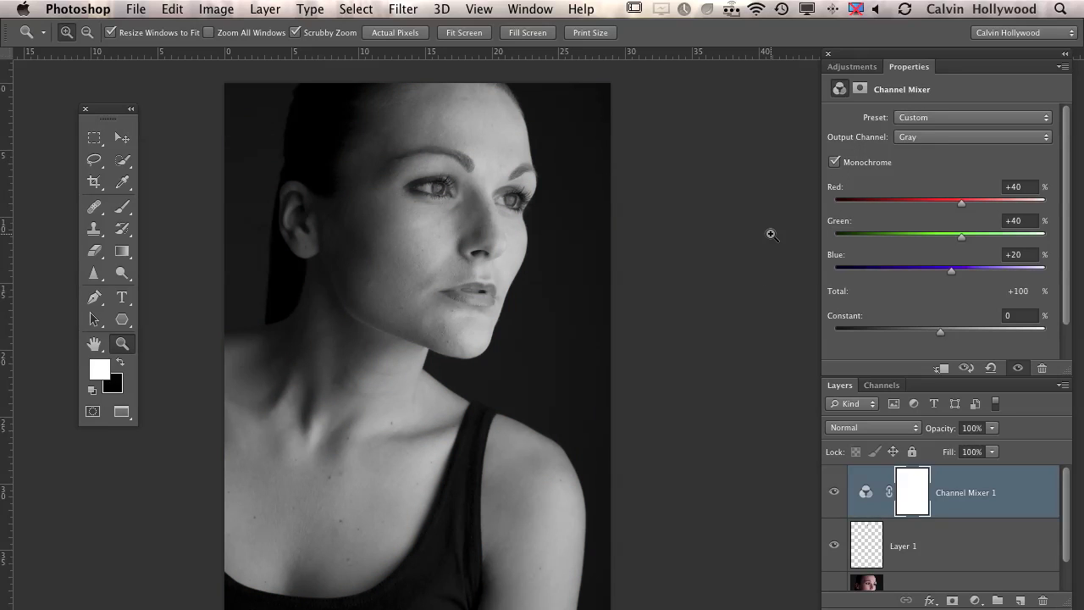
{"action": "left_click", "coordinate": [504, 277]}
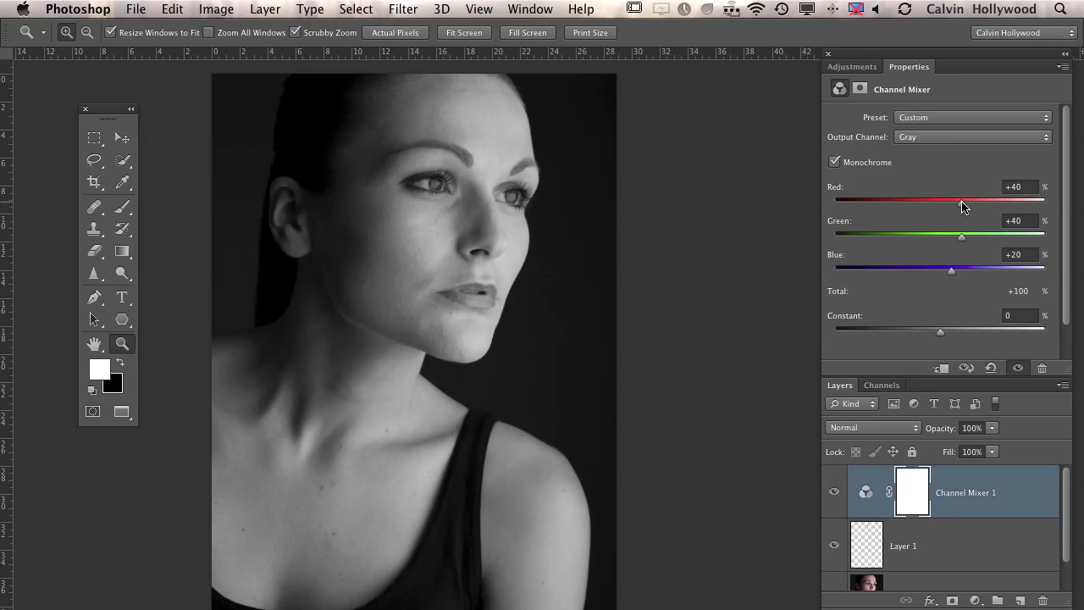
{"action": "left_click_drag", "start_coordinate": [962, 205], "coordinate": [915, 209]}
{"action": "left_click_drag", "start_coordinate": [952, 276], "coordinate": [996, 275]}
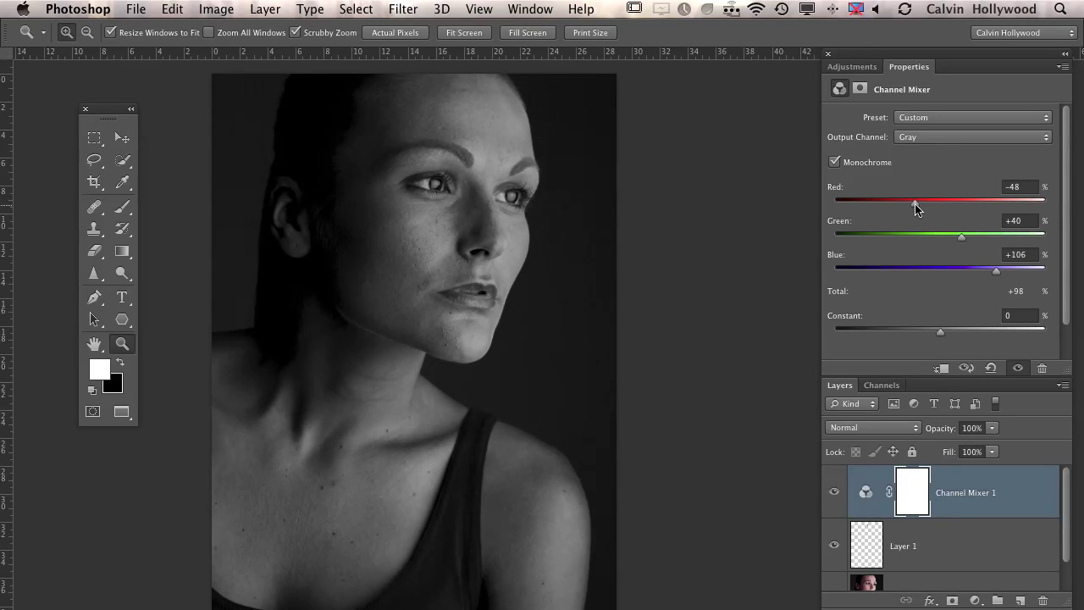
{"action": "left_click_drag", "start_coordinate": [915, 209], "coordinate": [910, 206]}
{"action": "left_click_drag", "start_coordinate": [996, 273], "coordinate": [1013, 272]}
Zoom in on the cheek and nose to inspect the black-and-white skin, then zoom back out.
{"action": "left_click_drag", "start_coordinate": [376, 231], "coordinate": [452, 268]}
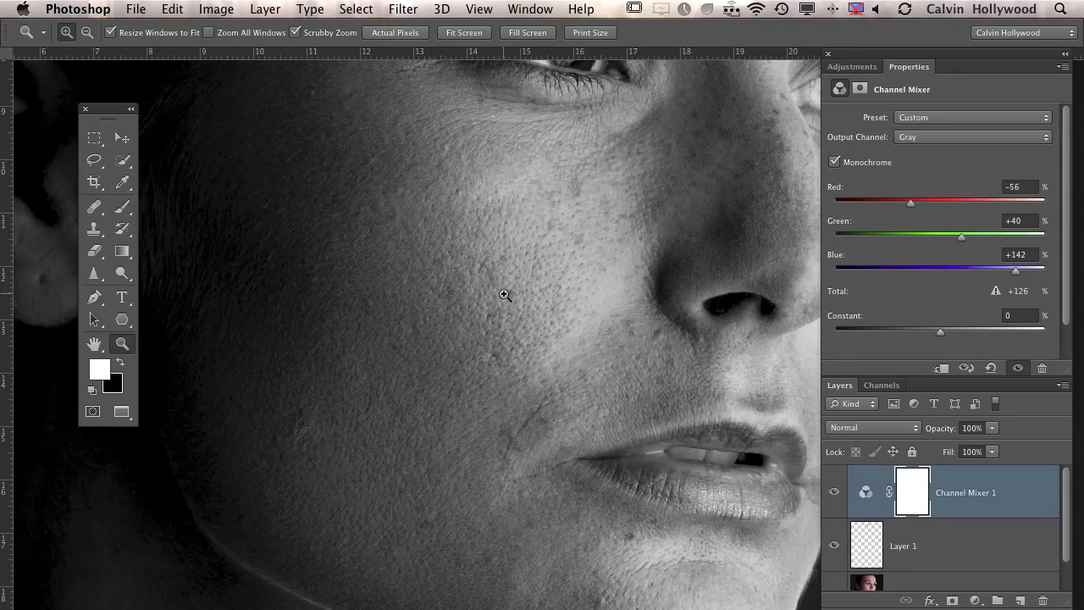
{"action": "left_click", "coordinate": [583, 231], "text": "alt"}
{"action": "left_click", "coordinate": [582, 230], "text": "alt"}
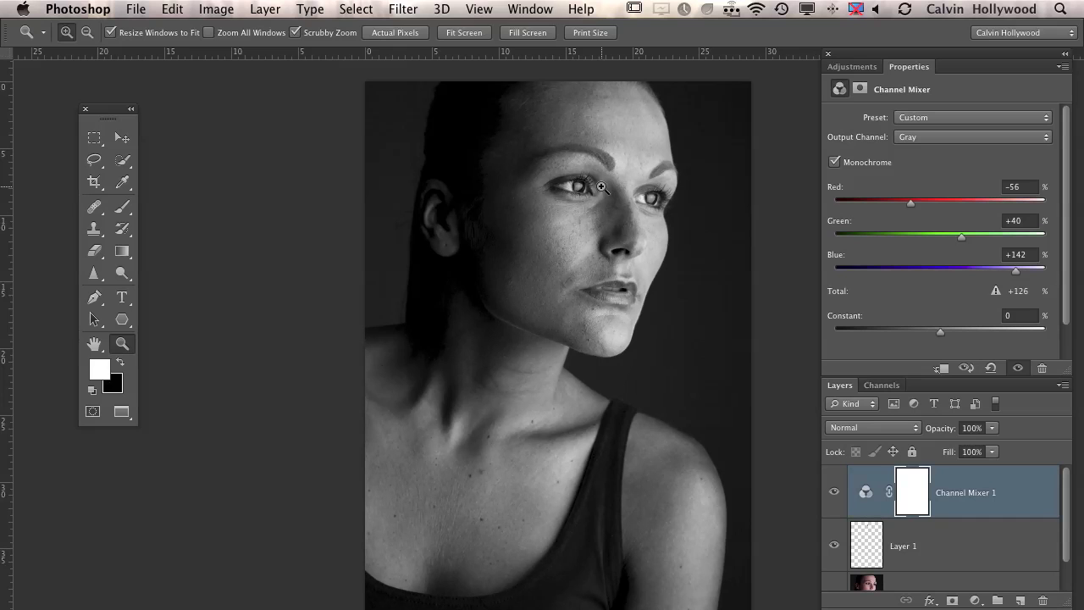
Select Layer 1, zoom in, and set the Healing Brush to sample Current & Below.
{"action": "left_click", "coordinate": [898, 535]}
{"action": "left_click", "coordinate": [586, 236]}
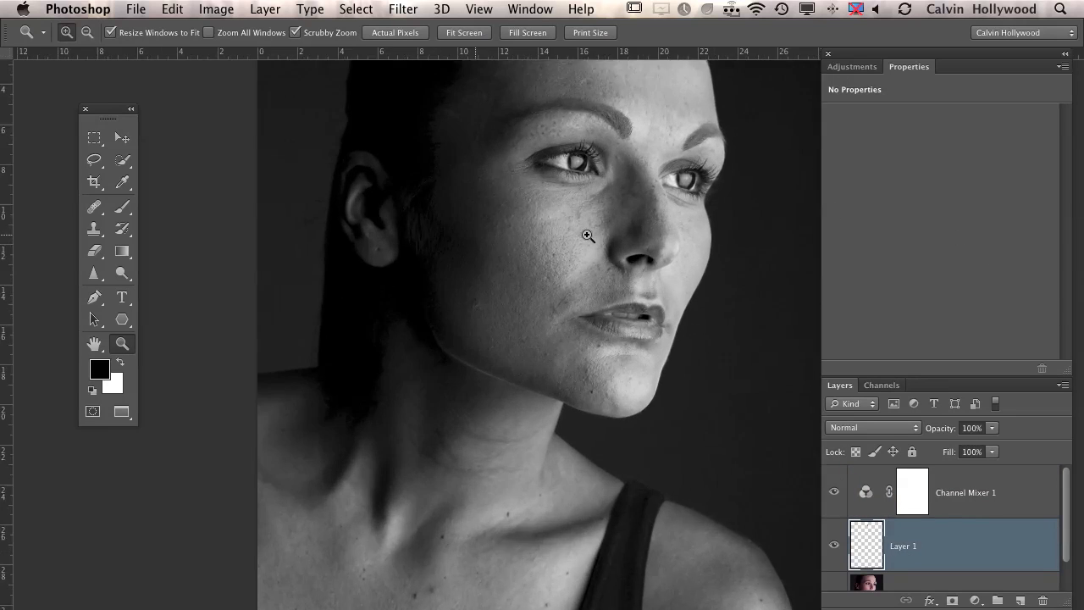
{"action": "left_click", "coordinate": [592, 232]}
{"action": "left_click", "coordinate": [94, 207]}
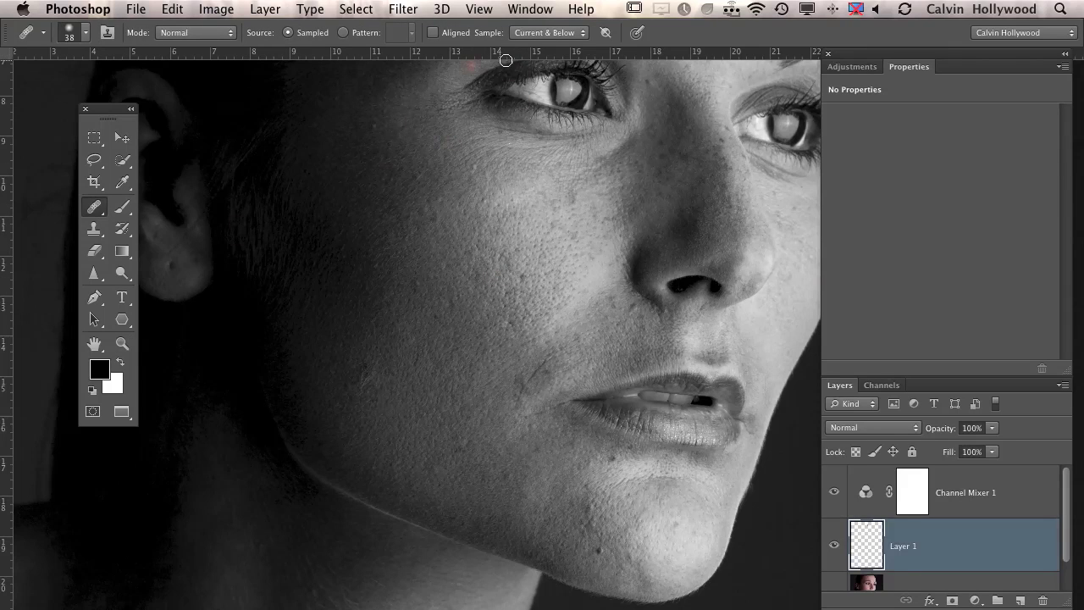
{"action": "left_click", "coordinate": [542, 34]}
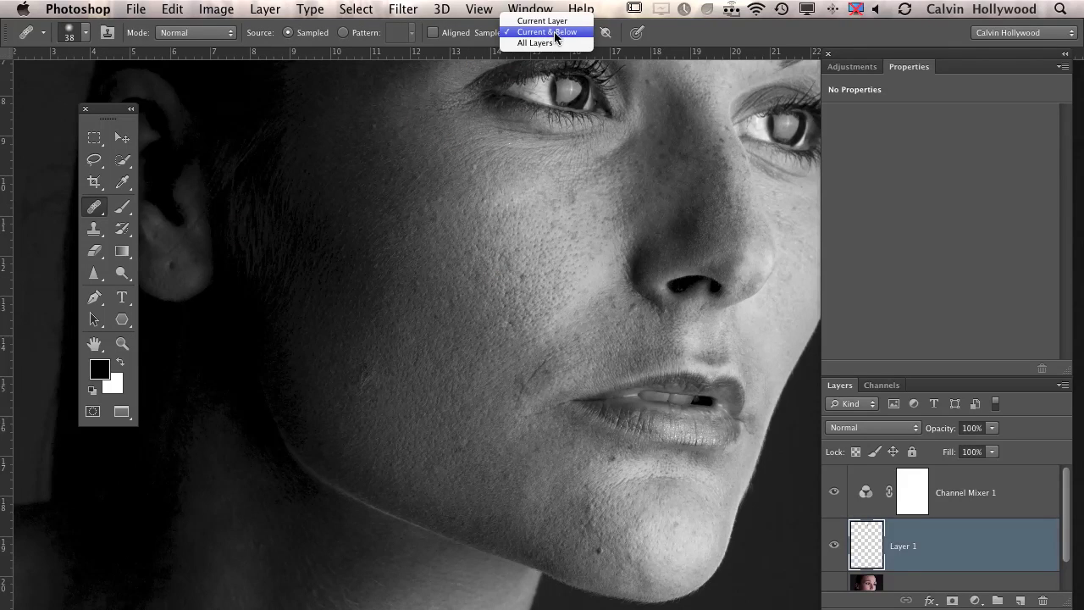
{"action": "left_click", "coordinate": [557, 36]}
{"action": "left_click", "coordinate": [556, 33]}
{"action": "left_click", "coordinate": [549, 32]}
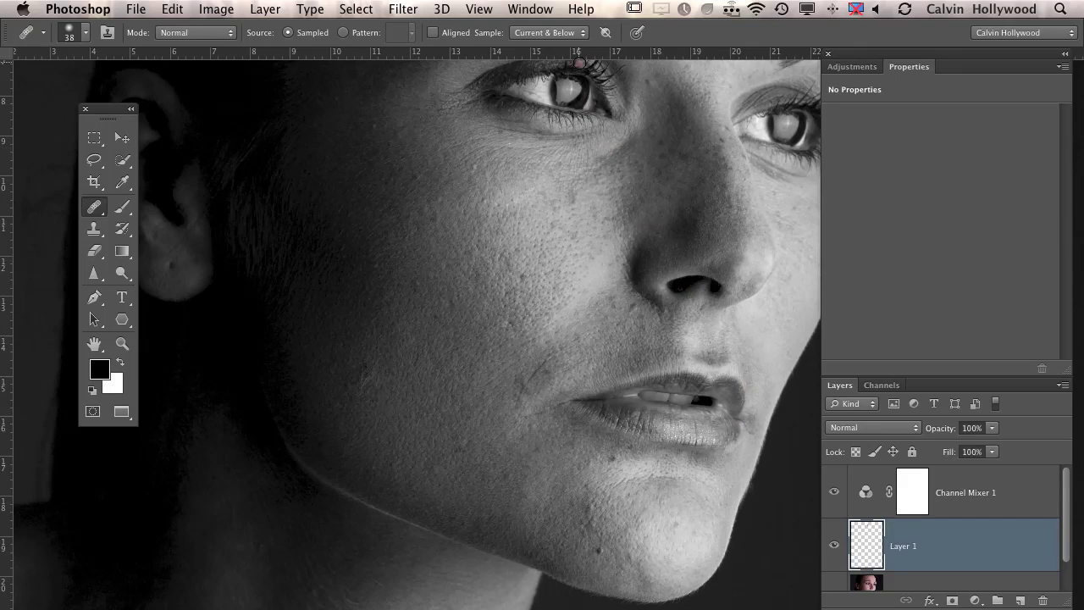
Heal the blemishes near the eye and on the cheek, then hide Channel Mixer 1.
{"action": "left_click_drag", "start_coordinate": [580, 86], "coordinate": [584, 81]}
{"action": "left_click", "coordinate": [417, 287], "text": "alt"}
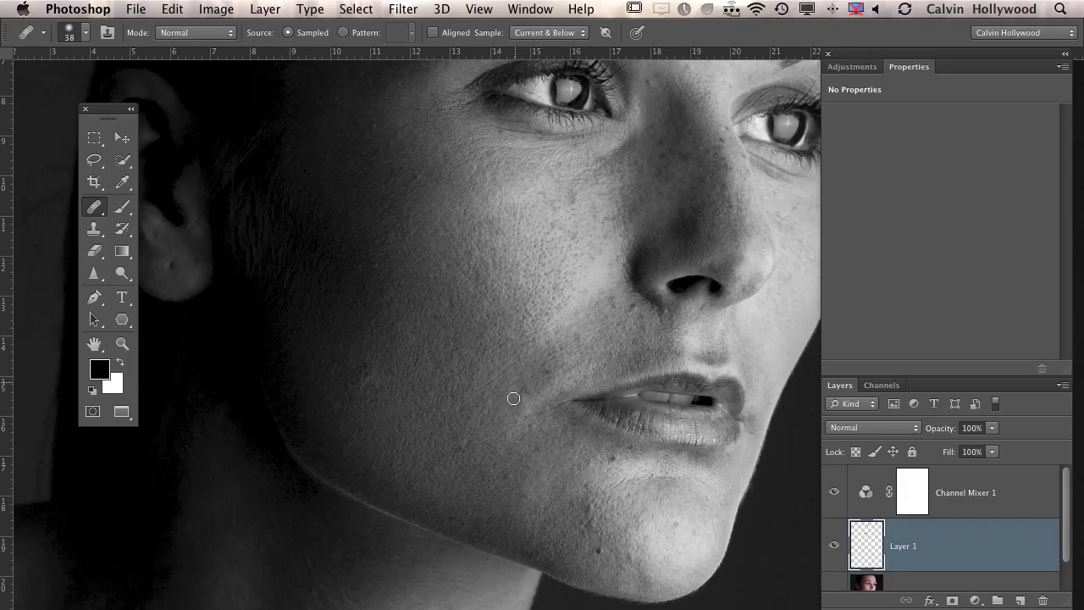
{"action": "left_click", "coordinate": [540, 369], "text": "alt"}
{"action": "left_click_drag", "start_coordinate": [559, 329], "coordinate": [544, 350]}
{"action": "left_click", "coordinate": [467, 471], "text": "alt"}
{"action": "left_click", "coordinate": [367, 403], "text": "alt"}
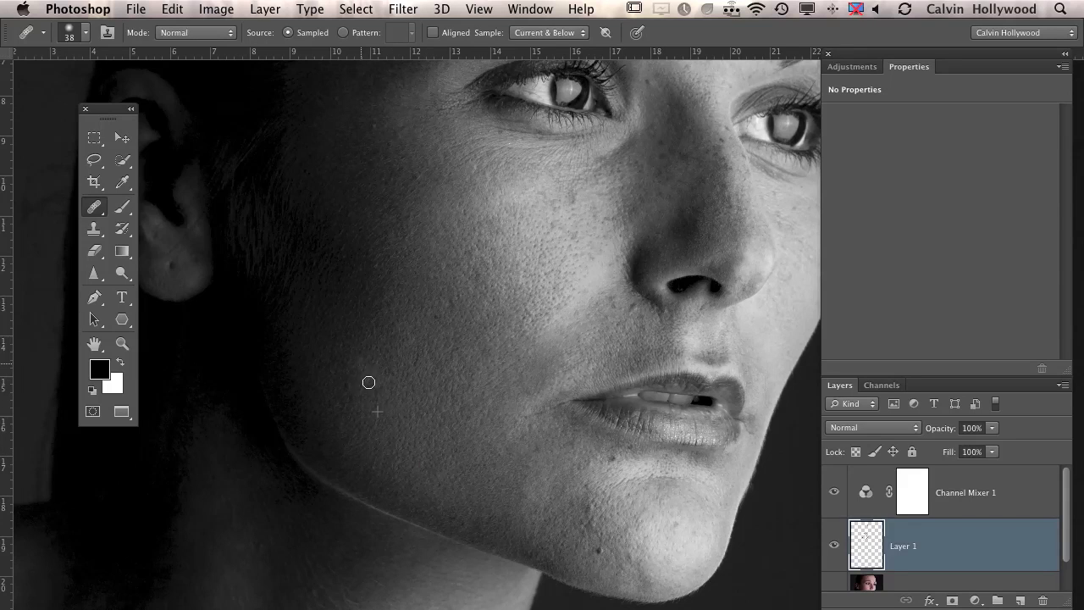
{"action": "left_click", "coordinate": [834, 492]}
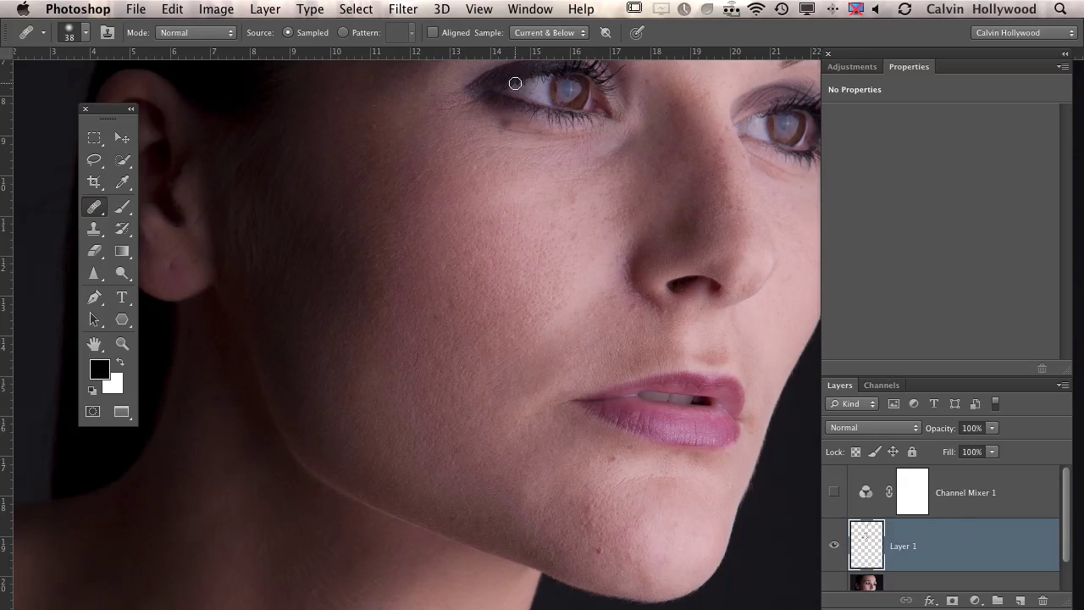
{"action": "left_click", "coordinate": [530, 8]}
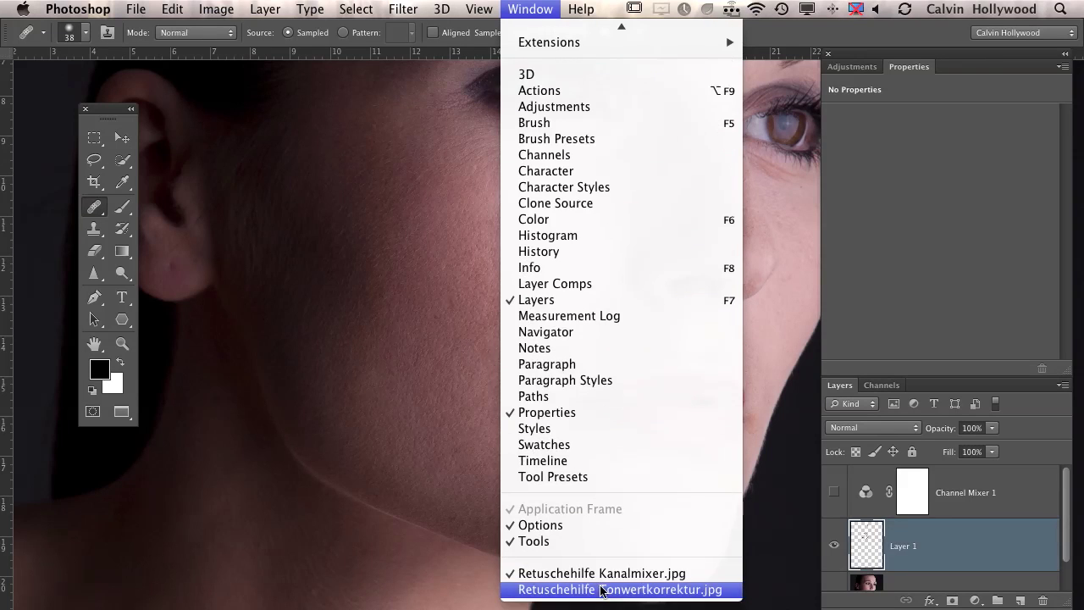
Switch to Retuschehilfe Tonwertkorrektur.jpg and zoom in to frame the woman's face.
{"action": "left_click", "coordinate": [601, 588]}
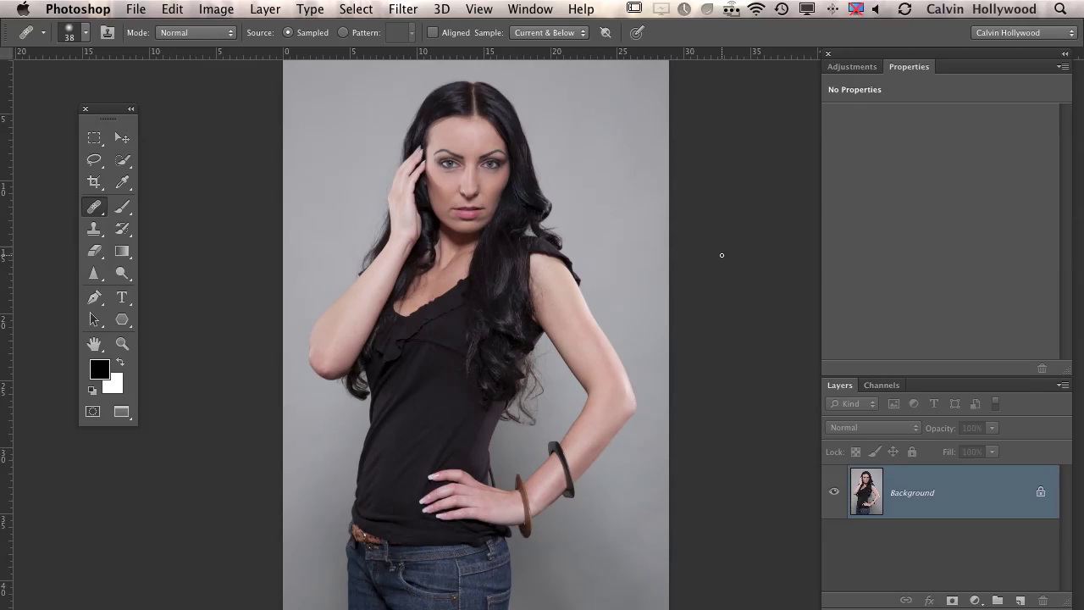
{"action": "left_click", "coordinate": [122, 343]}
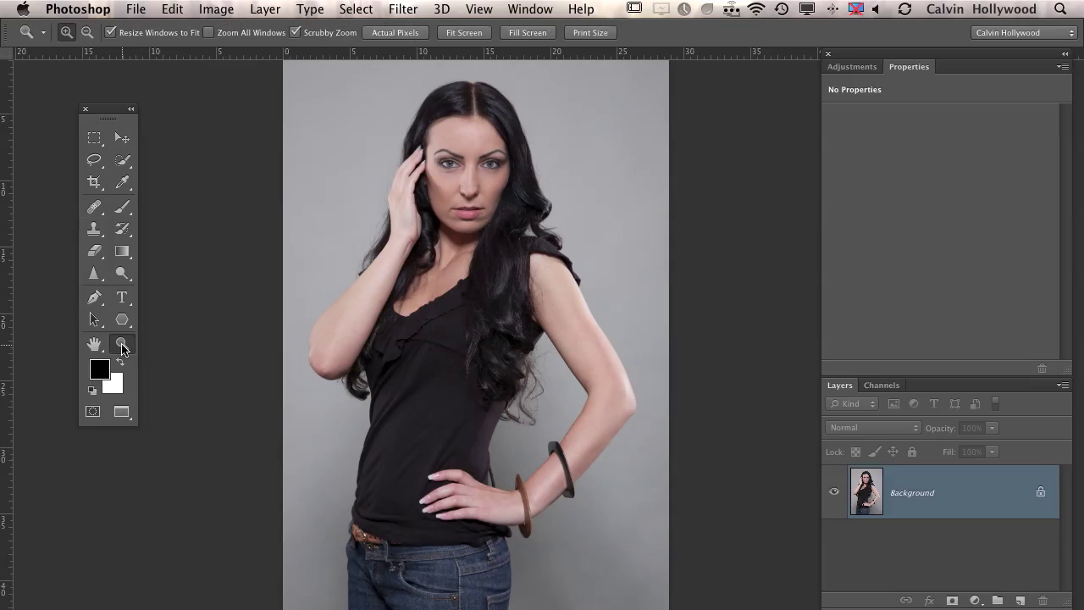
{"action": "left_click", "coordinate": [435, 260]}
{"action": "left_click_drag", "start_coordinate": [444, 240], "coordinate": [573, 300]}
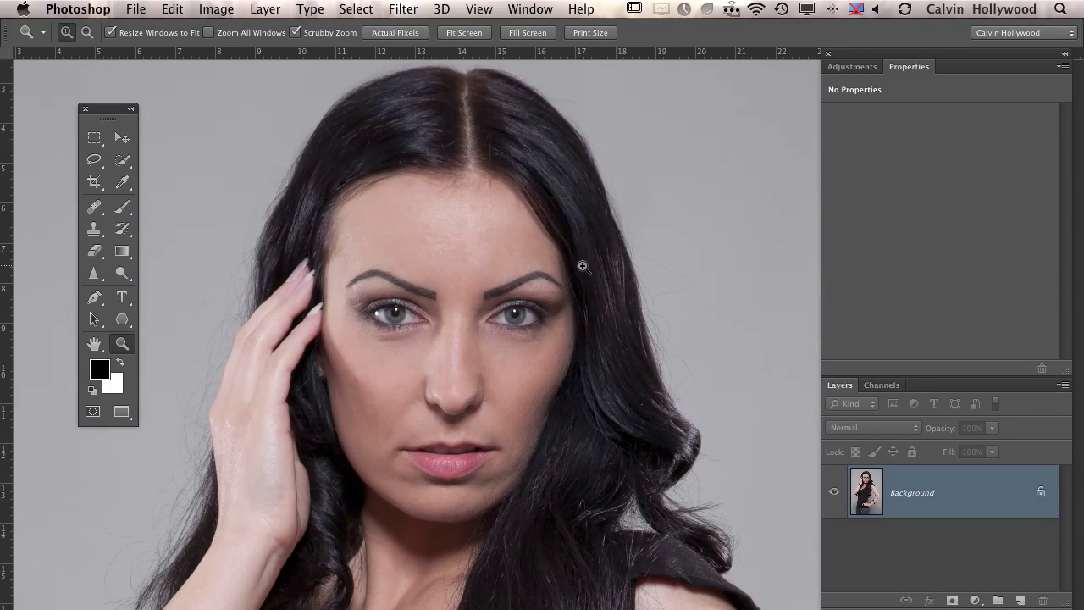
Add a Levels adjustment with black input at 126 and pan to bring the face into view.
{"action": "left_click", "coordinate": [852, 66]}
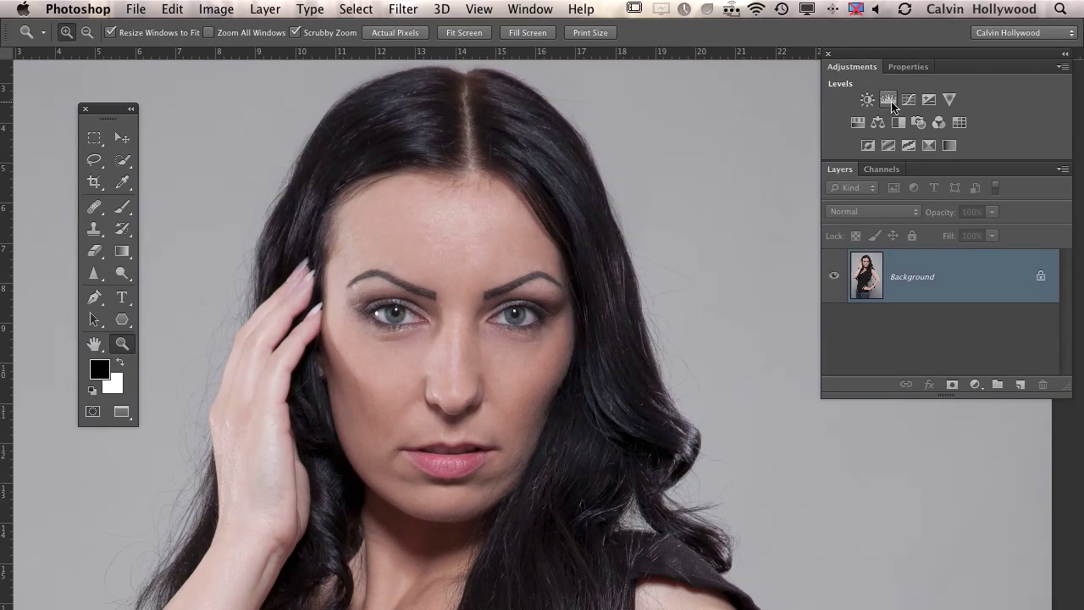
{"action": "left_click", "coordinate": [888, 100]}
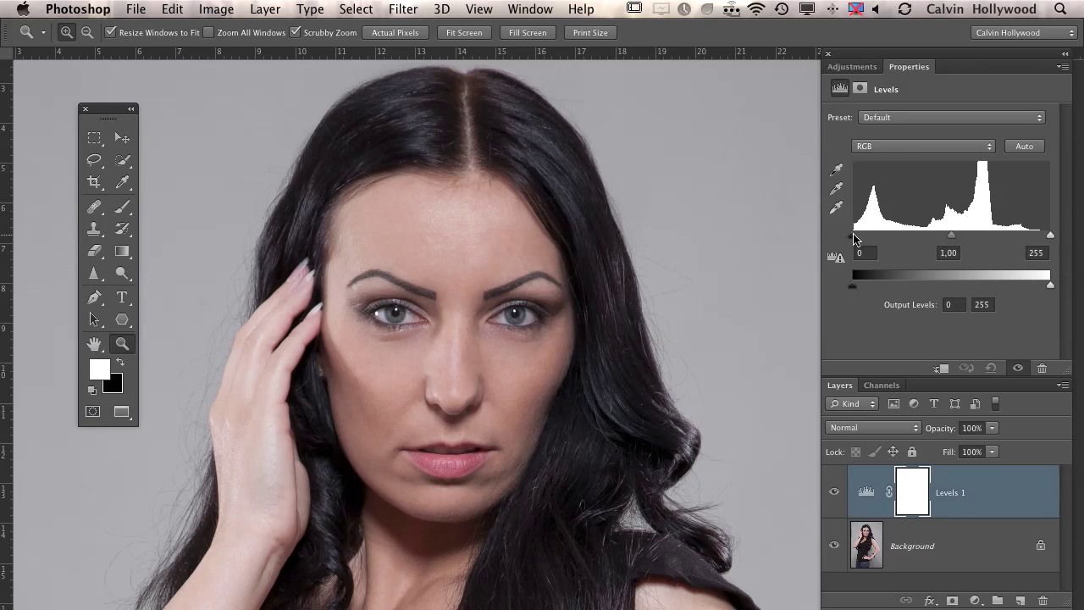
{"action": "left_click_drag", "start_coordinate": [854, 237], "coordinate": [950, 240]}
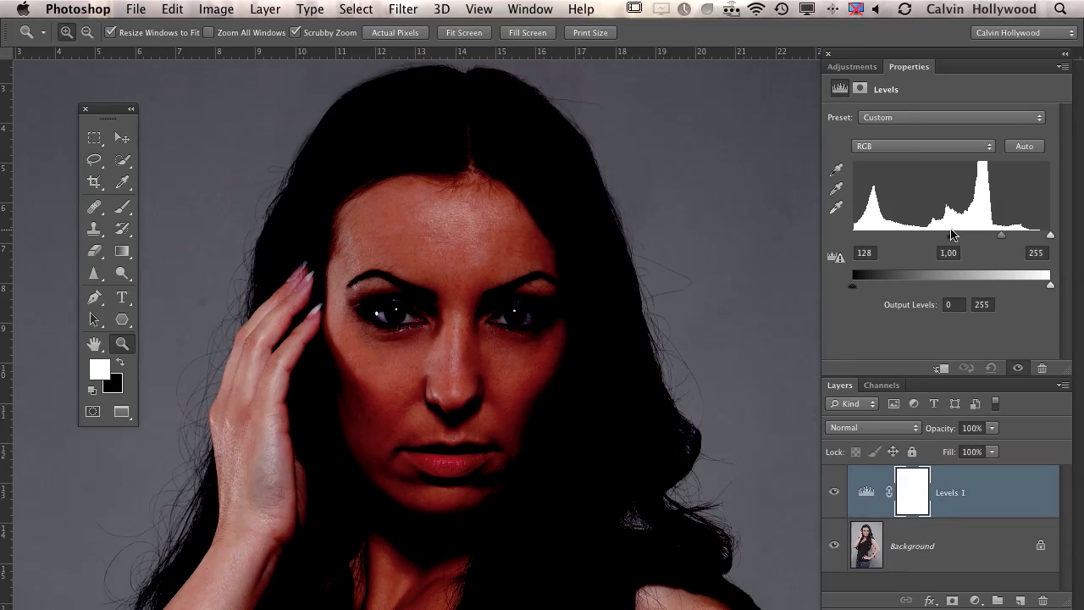
{"action": "left_click_drag", "start_coordinate": [449, 334], "coordinate": [768, 387]}
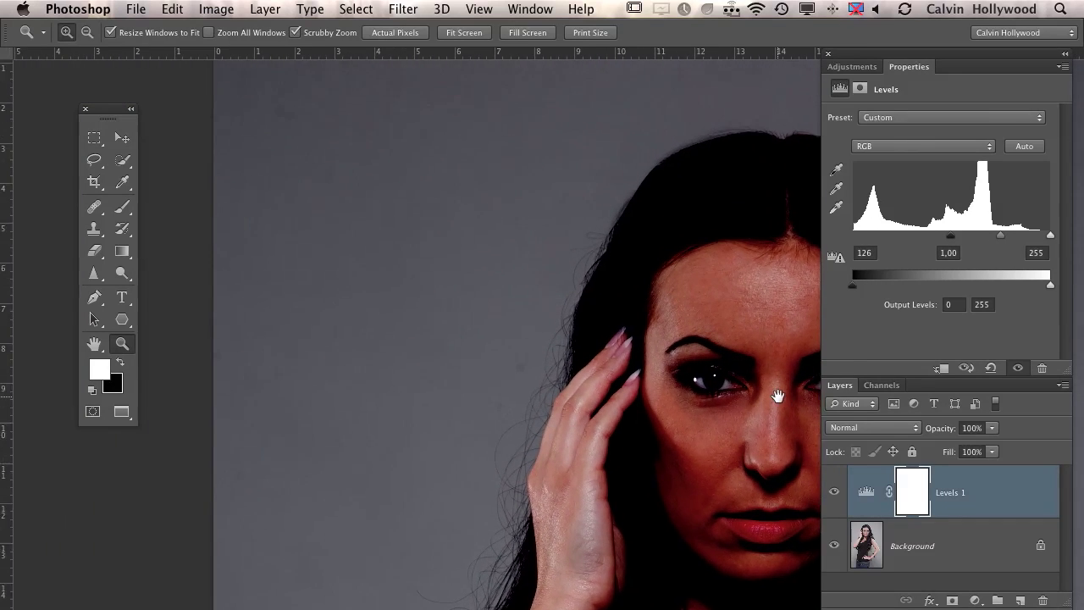
{"action": "left_click_drag", "start_coordinate": [672, 433], "coordinate": [658, 375]}
{"action": "key", "text": "ctrl+r"}
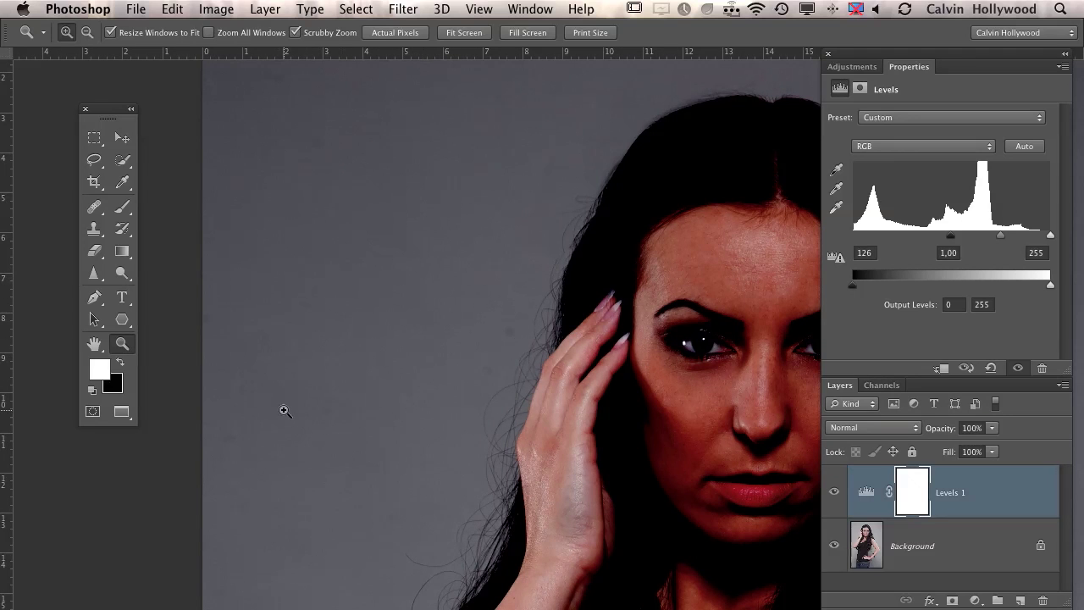
{"action": "left_click_drag", "start_coordinate": [503, 342], "coordinate": [499, 469]}
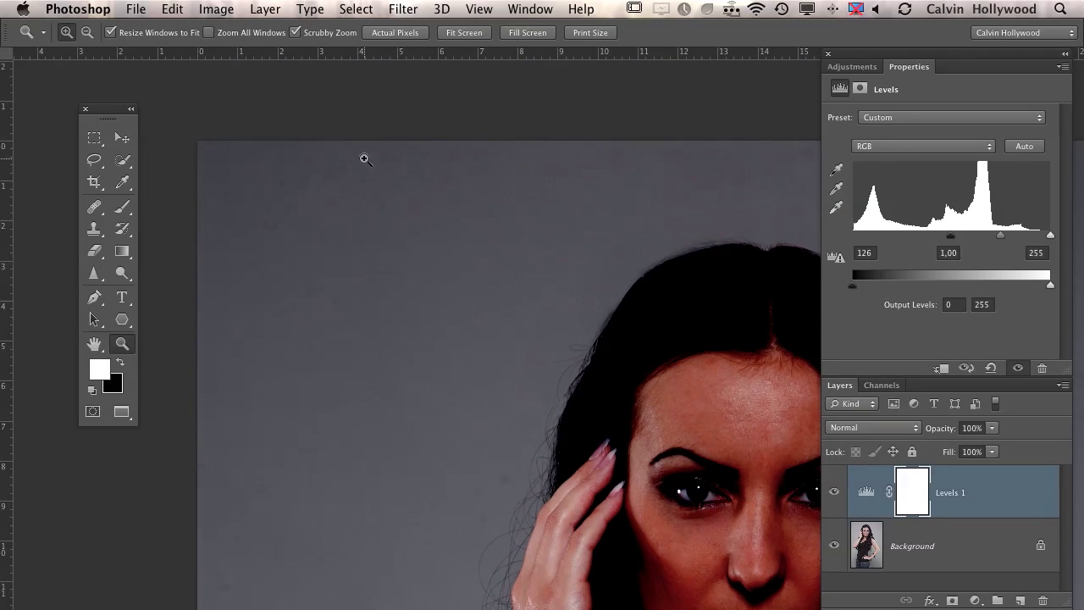
{"action": "left_click_drag", "start_coordinate": [414, 448], "coordinate": [361, 211]}
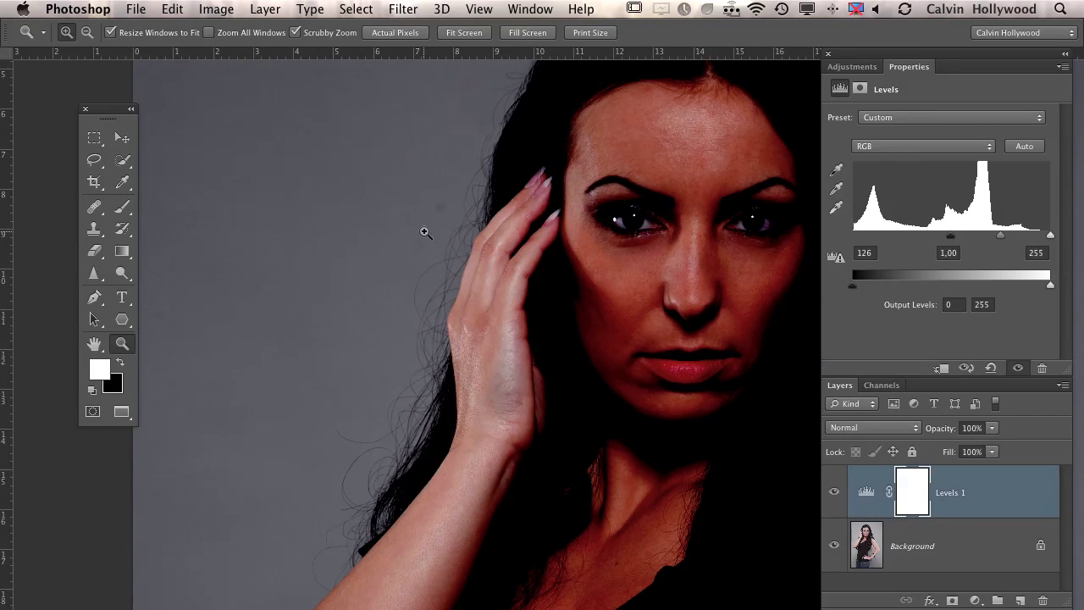
{"action": "left_click_drag", "start_coordinate": [554, 243], "coordinate": [285, 274]}
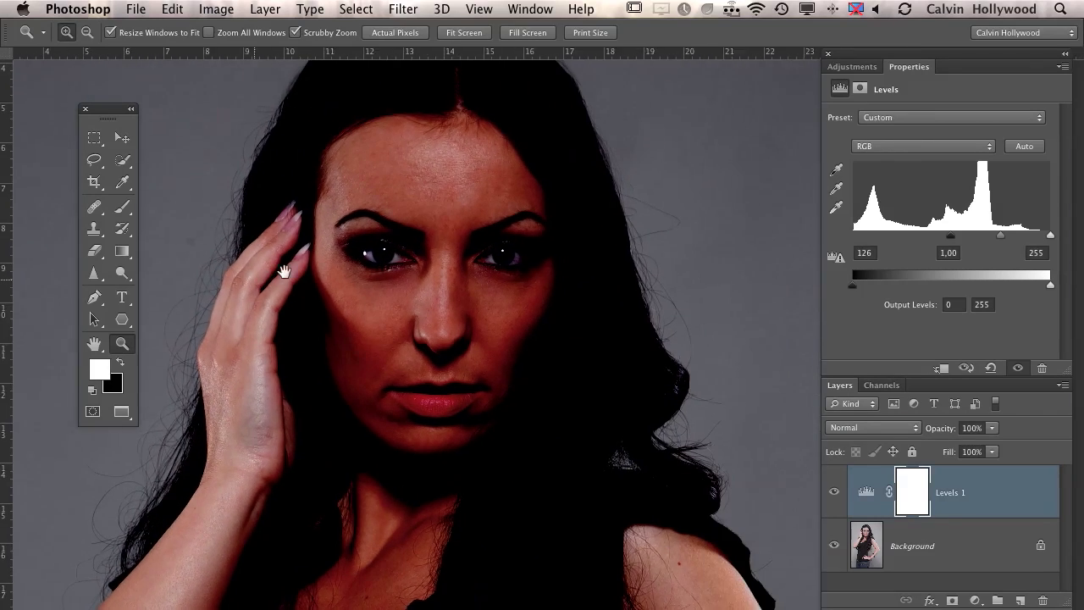
{"action": "left_click_drag", "start_coordinate": [475, 269], "coordinate": [458, 438]}
{"action": "left_click_drag", "start_coordinate": [536, 246], "coordinate": [479, 259]}
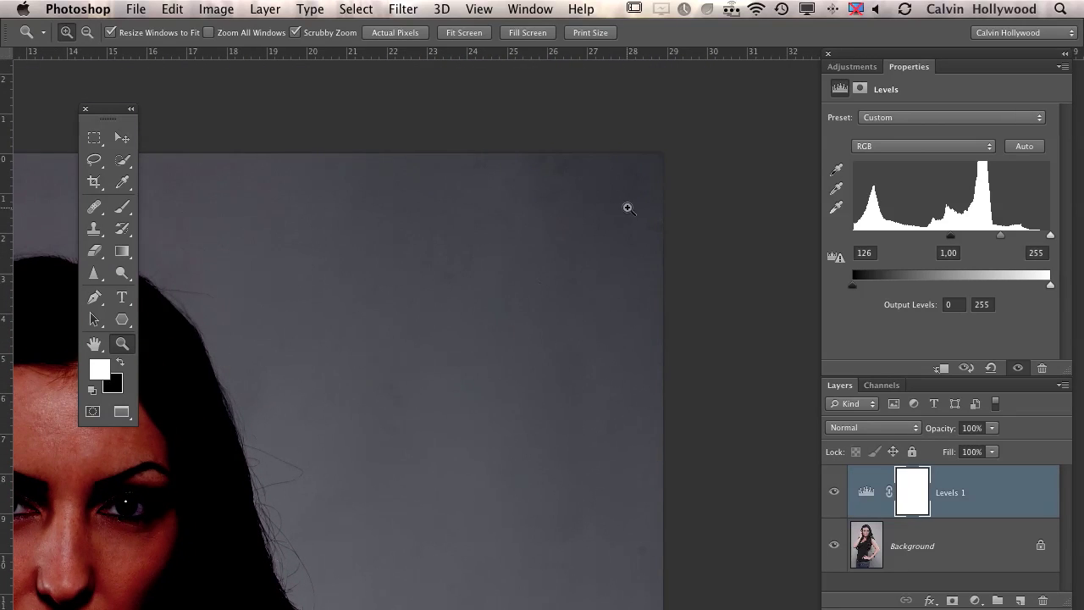
{"action": "left_click_drag", "start_coordinate": [447, 477], "coordinate": [419, 172]}
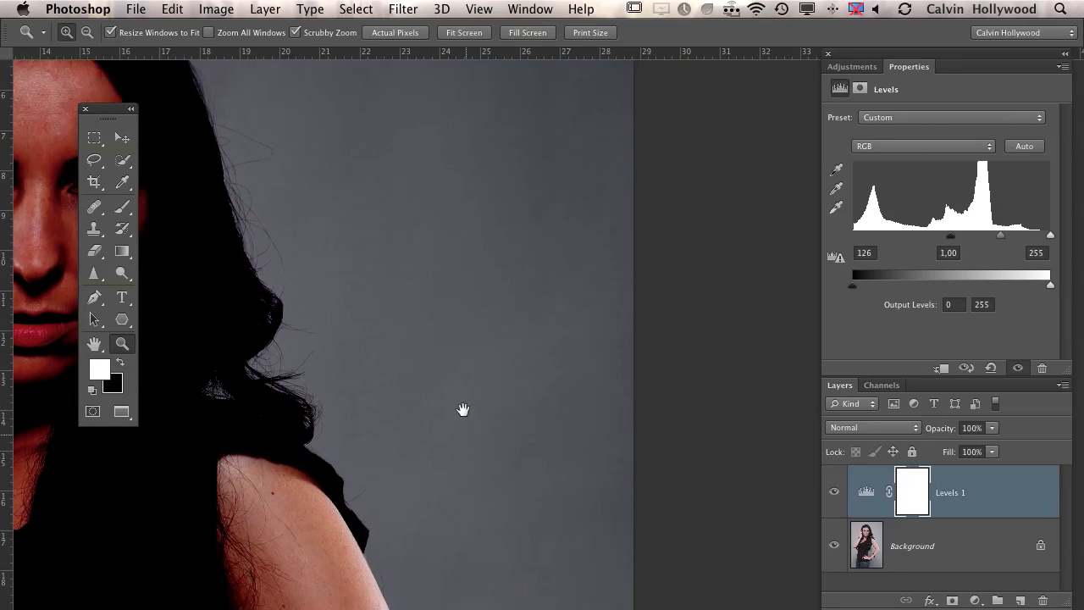
{"action": "left_click_drag", "start_coordinate": [462, 412], "coordinate": [469, 201]}
{"action": "left_click_drag", "start_coordinate": [488, 385], "coordinate": [453, 196]}
{"action": "left_click_drag", "start_coordinate": [449, 263], "coordinate": [450, 203]}
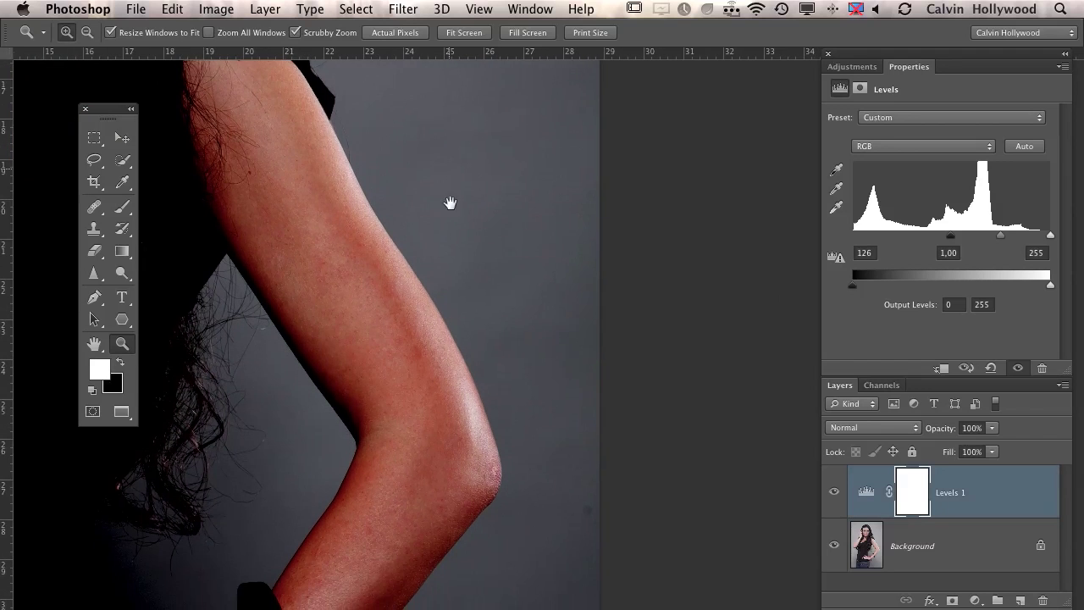
{"action": "left_click_drag", "start_coordinate": [506, 363], "coordinate": [472, 145]}
{"action": "left_click_drag", "start_coordinate": [556, 261], "coordinate": [607, 429]}
{"action": "left_click_drag", "start_coordinate": [644, 161], "coordinate": [656, 364]}
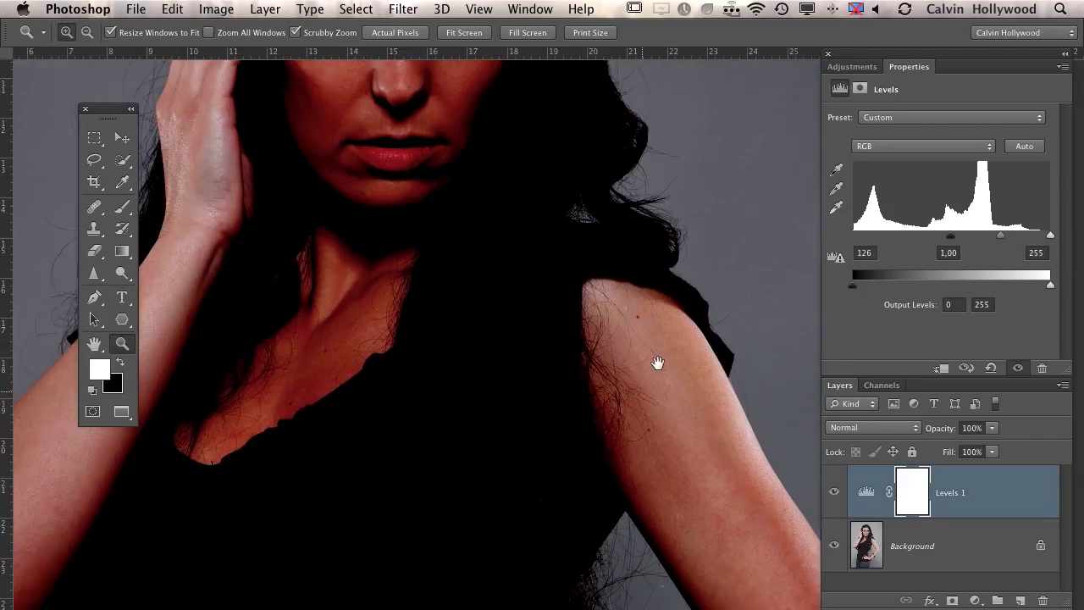
{"action": "left_click_drag", "start_coordinate": [542, 288], "coordinate": [549, 432]}
{"action": "left_click_drag", "start_coordinate": [517, 178], "coordinate": [586, 281]}
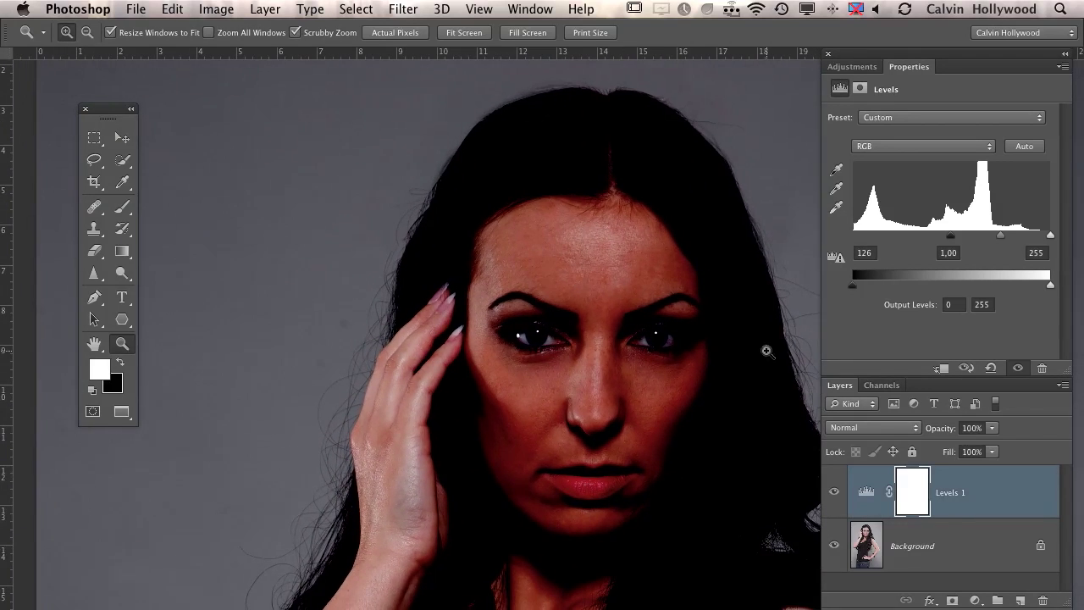
Hide Levels 1 and pan across the face to see the original skin tones.
{"action": "left_click", "coordinate": [834, 493]}
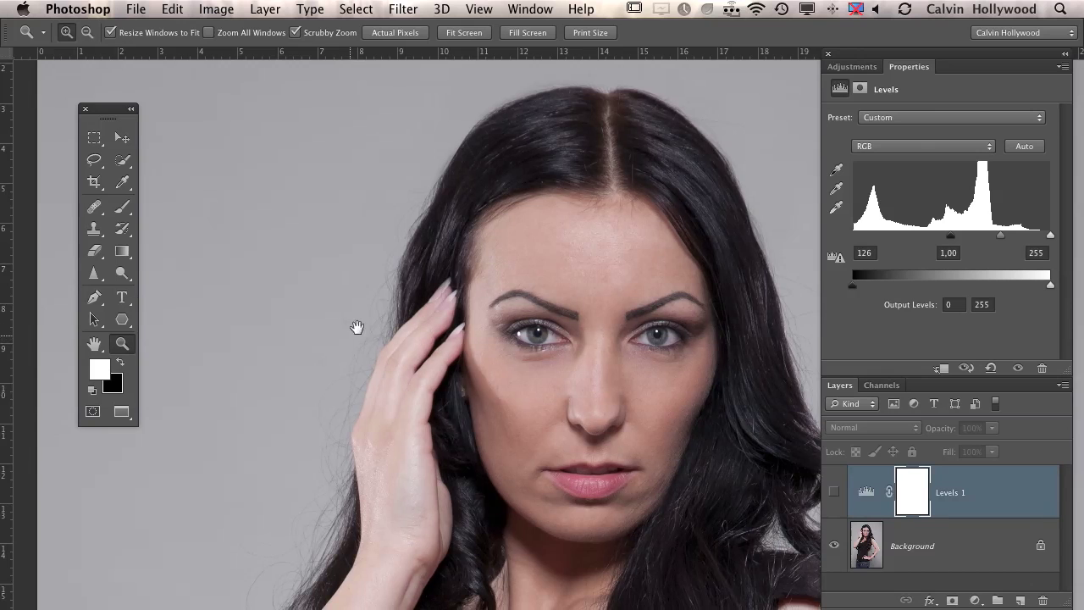
{"action": "scroll", "coordinate": [360, 326], "scroll_direction": "left", "scroll_amount": 3}
{"action": "scroll", "coordinate": [360, 326], "scroll_direction": "down", "scroll_amount": 2}
{"action": "left_click_drag", "start_coordinate": [487, 304], "coordinate": [373, 301]}
{"action": "scroll", "coordinate": [508, 285], "scroll_direction": "down", "scroll_amount": 5}
{"action": "scroll", "coordinate": [509, 286], "scroll_direction": "right", "scroll_amount": 3}
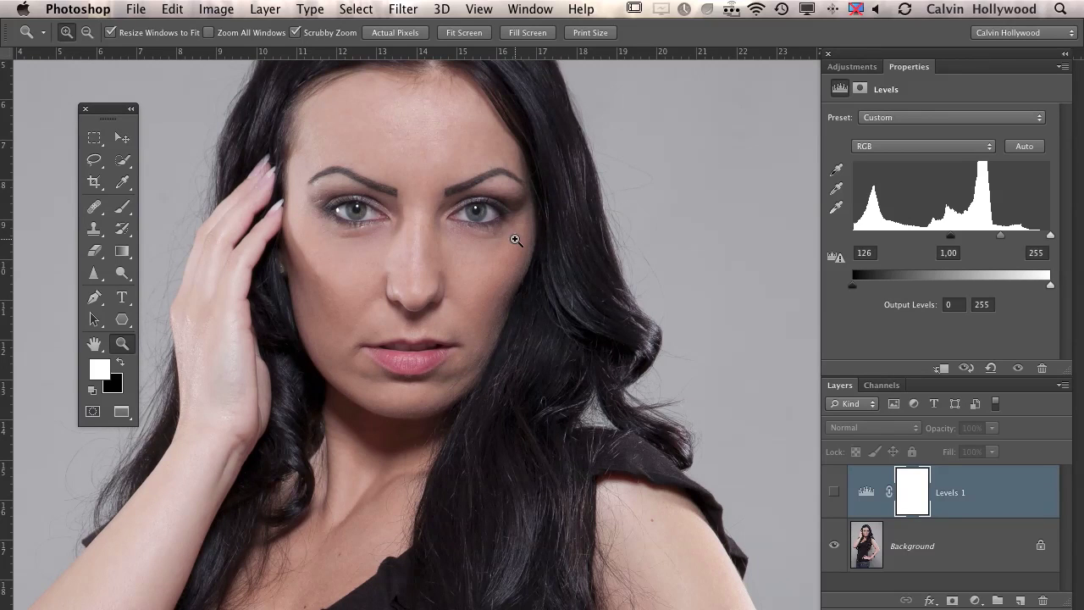
Show Levels 1 again to compare, hide it once more, and zoom out to the full figure.
{"action": "left_click", "coordinate": [834, 494]}
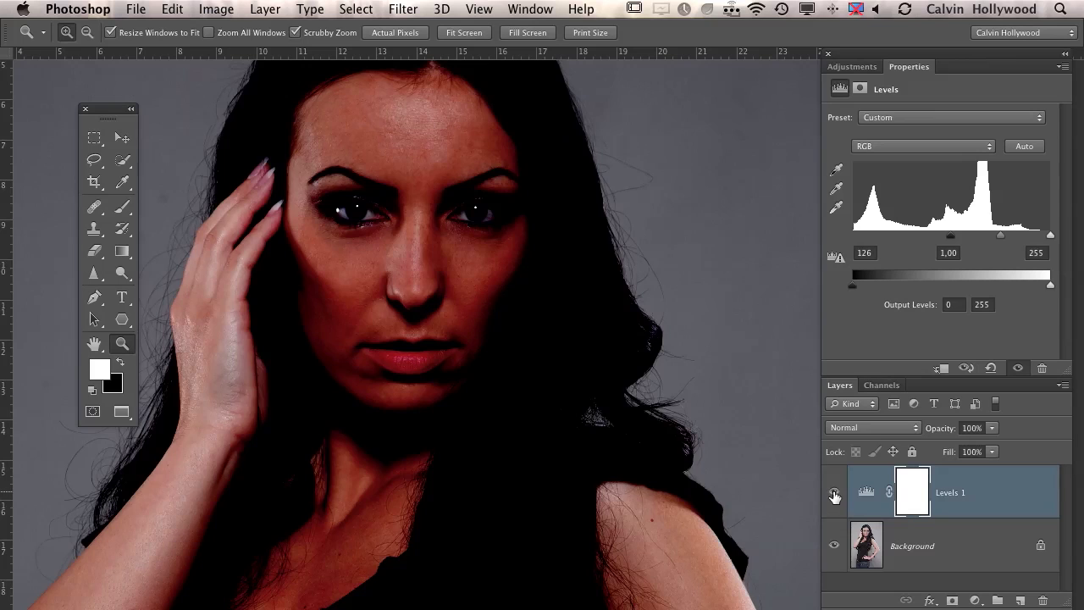
{"action": "left_click_drag", "start_coordinate": [433, 272], "coordinate": [586, 313]}
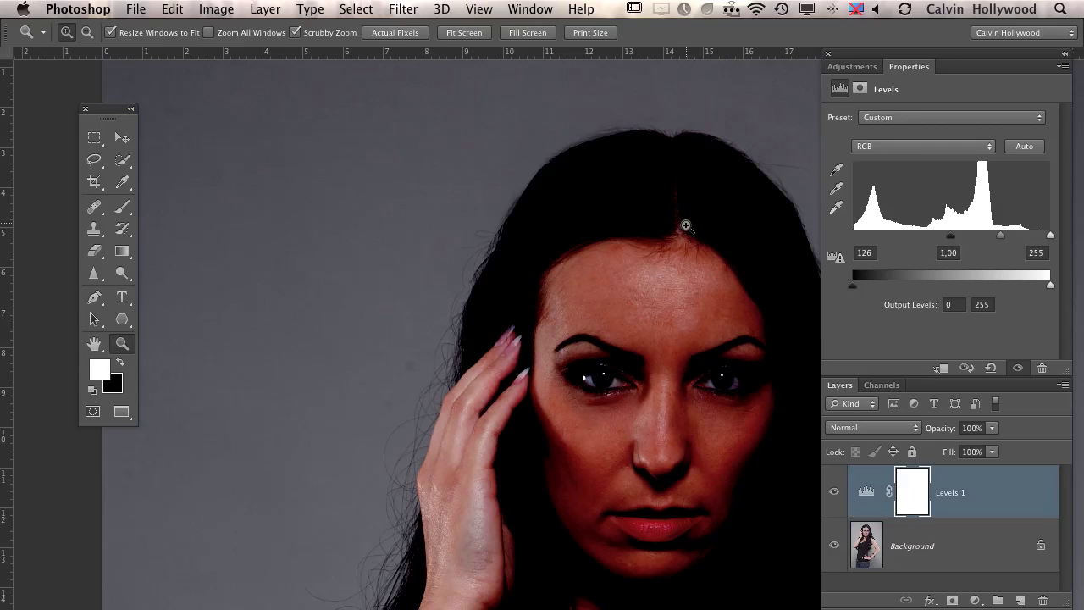
{"action": "left_click", "coordinate": [834, 492]}
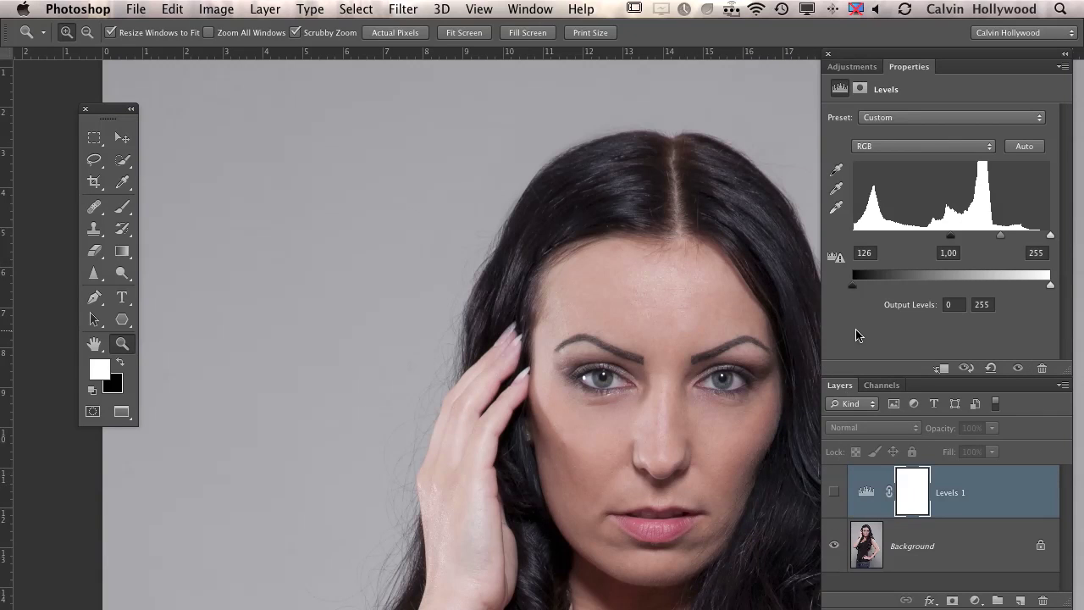
{"action": "left_click_drag", "start_coordinate": [595, 412], "coordinate": [427, 293]}
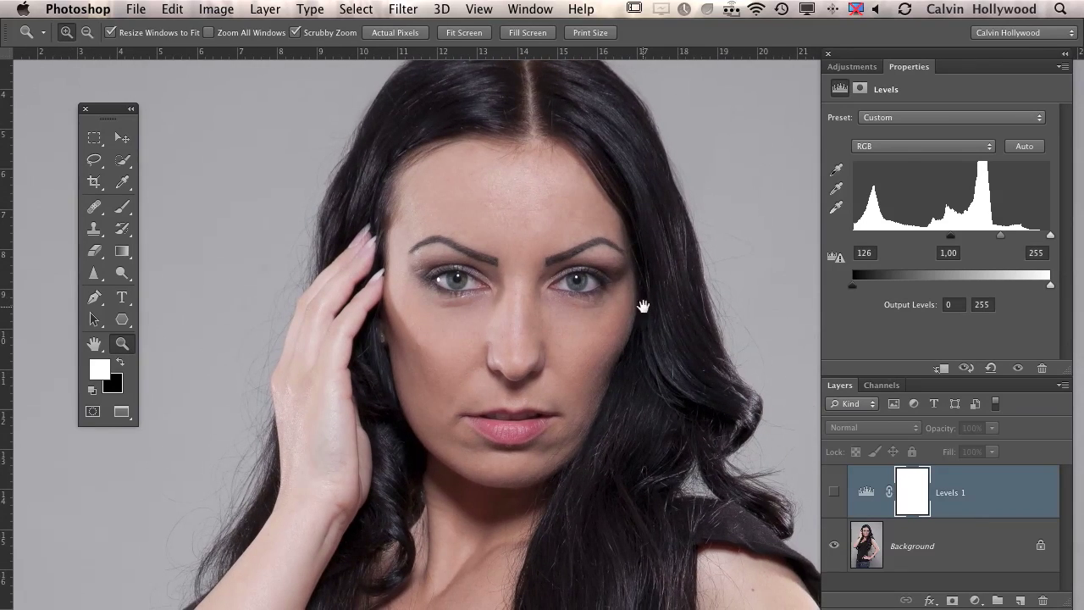
{"action": "left_click_drag", "start_coordinate": [644, 307], "coordinate": [544, 320]}
{"action": "left_click", "coordinate": [545, 320], "text": "alt"}
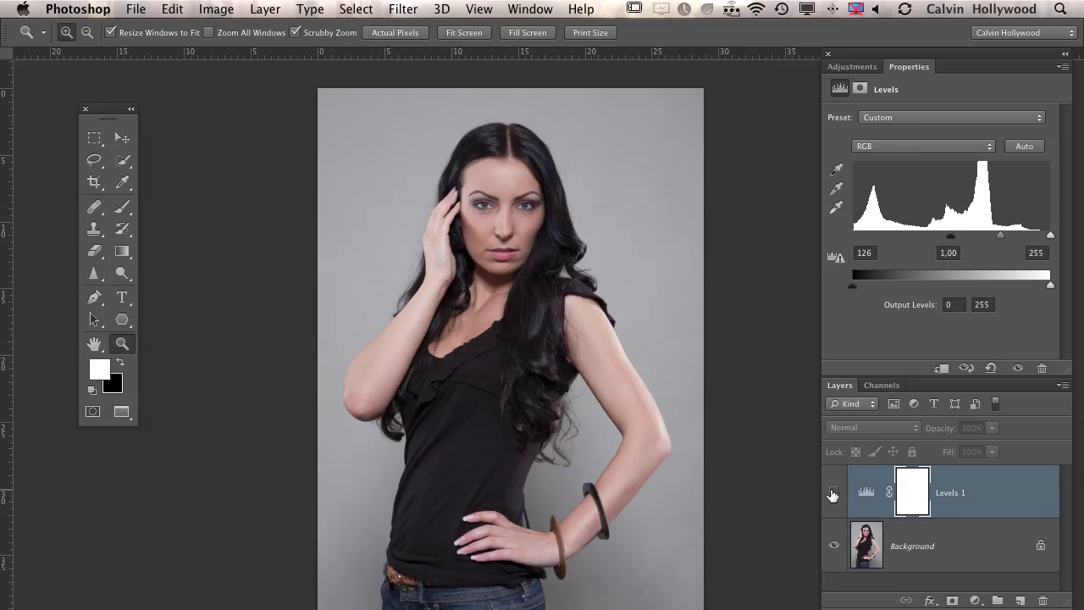
Turn Levels 1 back on, lower its black input, and zoom in on the face.
{"action": "left_click", "coordinate": [834, 493]}
{"action": "left_click_drag", "start_coordinate": [951, 240], "coordinate": [902, 240]}
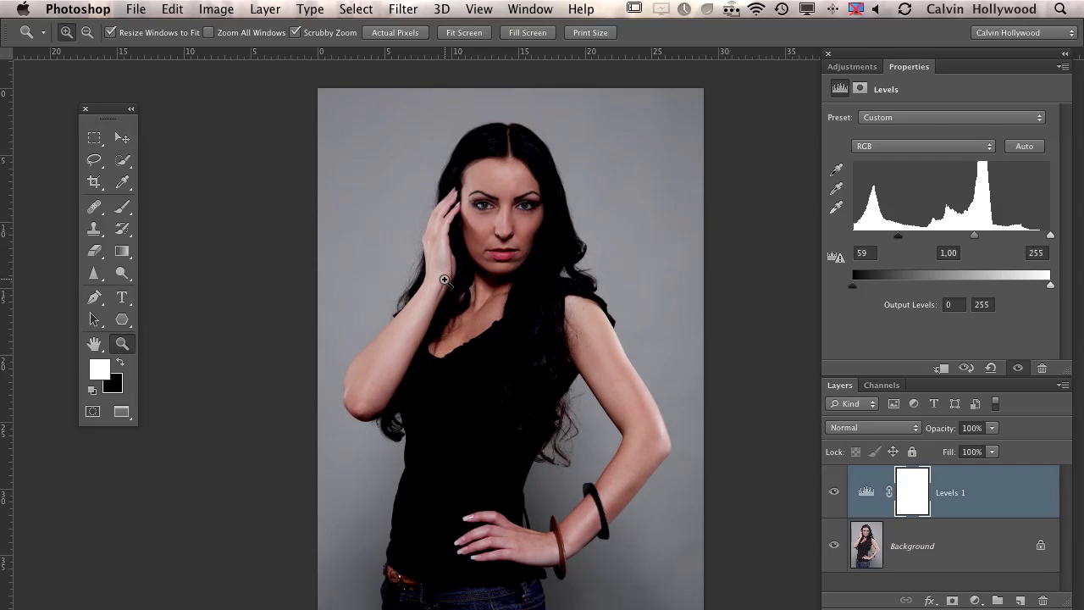
{"action": "left_click_drag", "start_coordinate": [444, 279], "coordinate": [536, 488]}
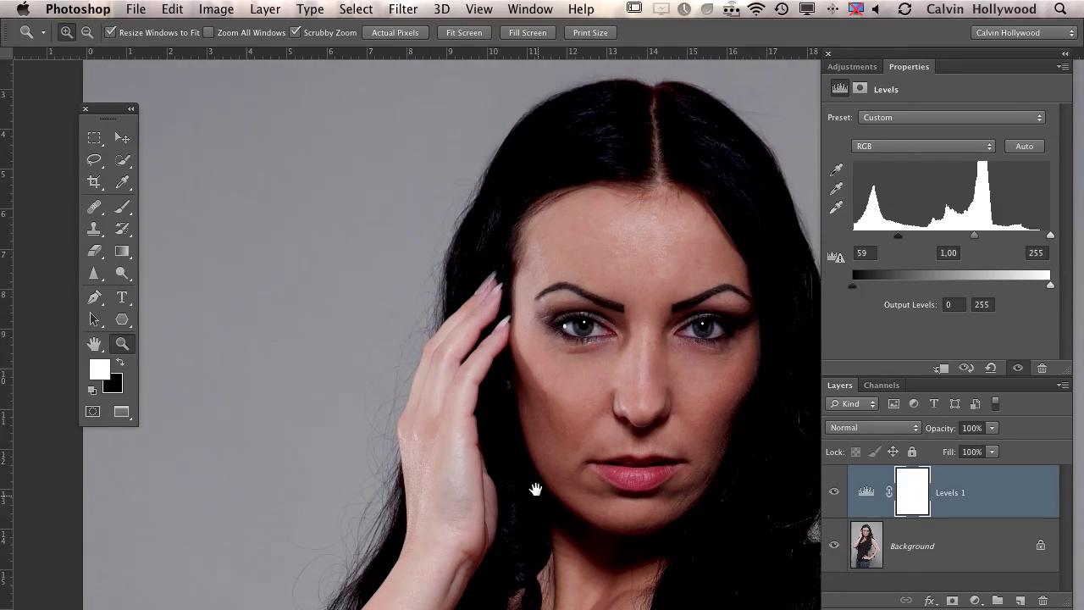
Set the Levels black input to 77 and midtones to 0.75 so blemishes stand out.
{"action": "scroll", "coordinate": [535, 489], "scroll_direction": "right", "scroll_amount": 8}
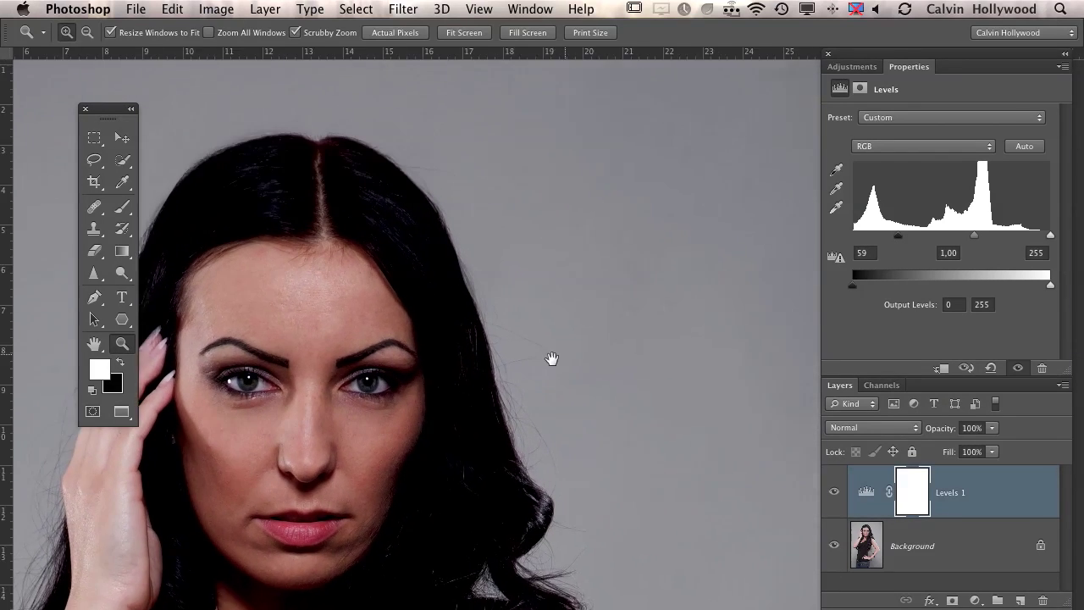
{"action": "scroll", "coordinate": [551, 359], "scroll_direction": "right", "scroll_amount": 3}
{"action": "scroll", "coordinate": [615, 344], "scroll_direction": "down", "scroll_amount": 5}
{"action": "scroll", "coordinate": [544, 245], "scroll_direction": "right", "scroll_amount": 5}
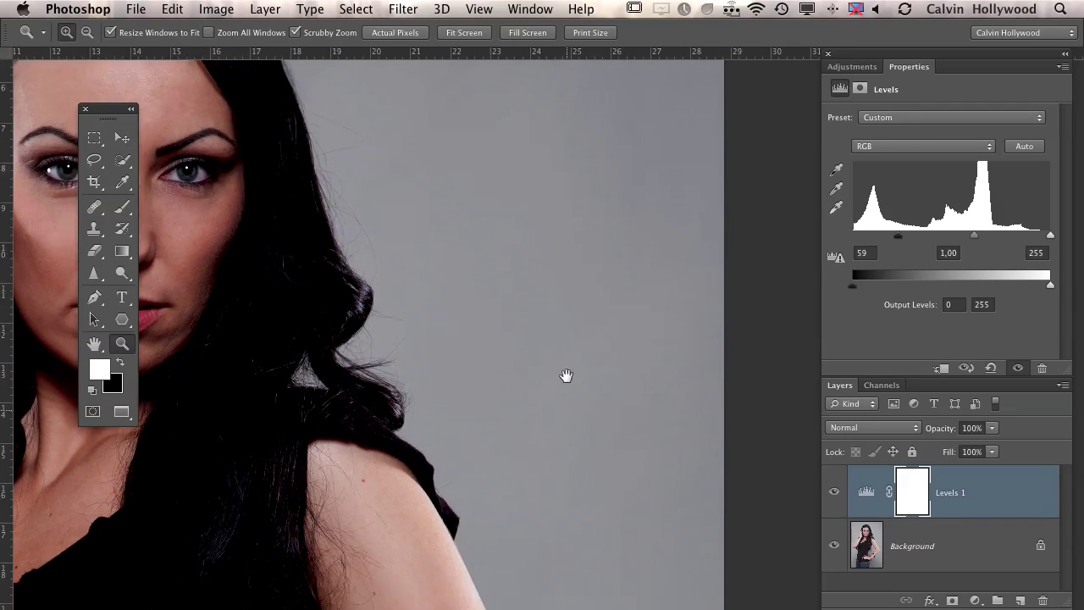
{"action": "scroll", "coordinate": [566, 375], "scroll_direction": "down", "scroll_amount": 3}
{"action": "scroll", "coordinate": [564, 330], "scroll_direction": "left", "scroll_amount": 4}
{"action": "scroll", "coordinate": [564, 329], "scroll_direction": "up", "scroll_amount": 2}
{"action": "scroll", "coordinate": [719, 317], "scroll_direction": "down", "scroll_amount": 2}
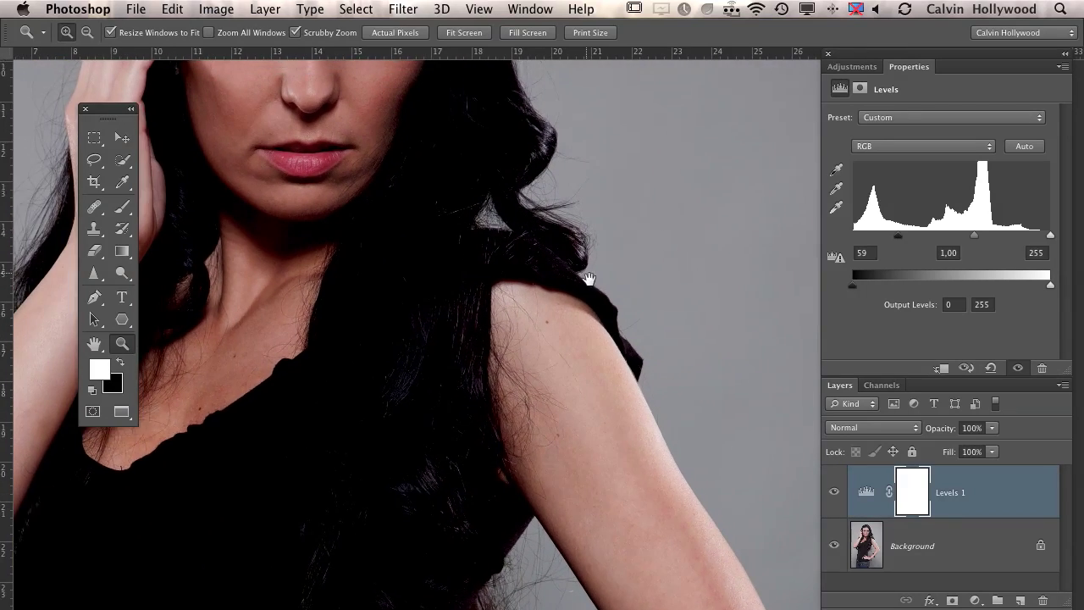
{"action": "scroll", "coordinate": [589, 279], "scroll_direction": "up", "scroll_amount": 8}
{"action": "scroll", "coordinate": [589, 280], "scroll_direction": "left", "scroll_amount": 5}
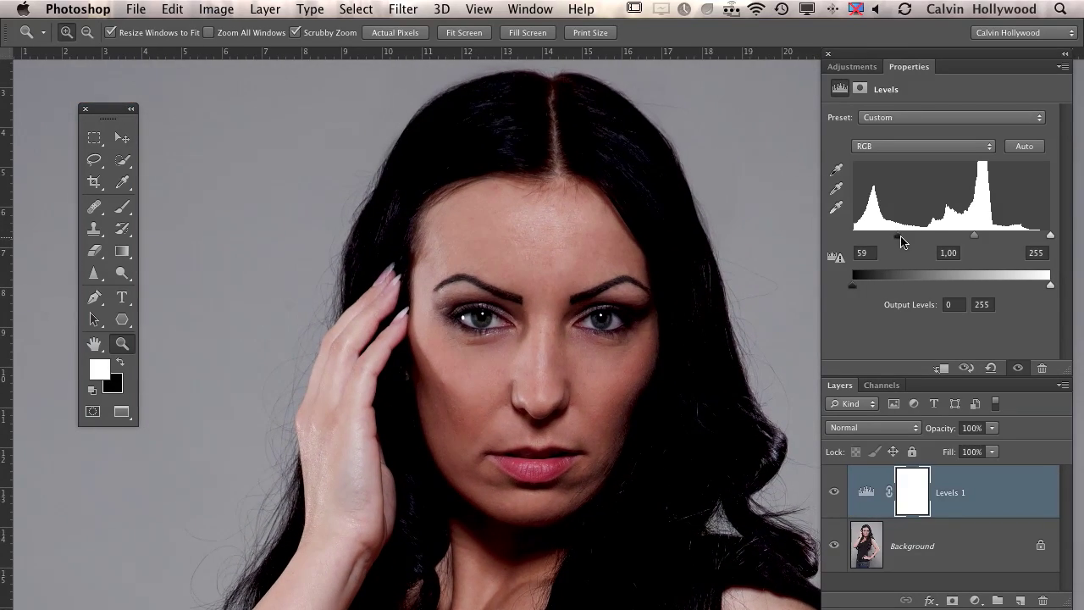
{"action": "left_click_drag", "start_coordinate": [902, 242], "coordinate": [914, 239]}
{"action": "mouse_move", "coordinate": [984, 235]}
{"action": "left_mouse_down"}
{"action": "mouse_move", "coordinate": [1000, 235]}
{"action": "mouse_move", "coordinate": [980, 244]}
{"action": "left_mouse_up"}
Zoom out to the whole portrait and toggle Levels 1 off and on to compare.
{"action": "left_click", "coordinate": [611, 380], "text": "alt"}
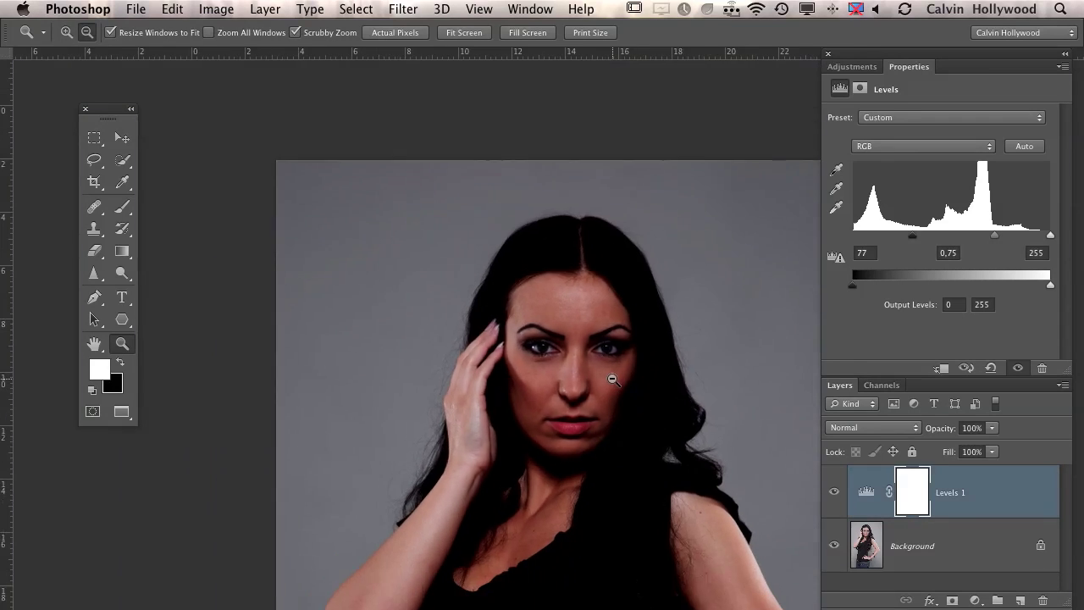
{"action": "left_click", "coordinate": [622, 381], "text": "alt"}
{"action": "left_click_drag", "start_coordinate": [623, 428], "coordinate": [511, 276]}
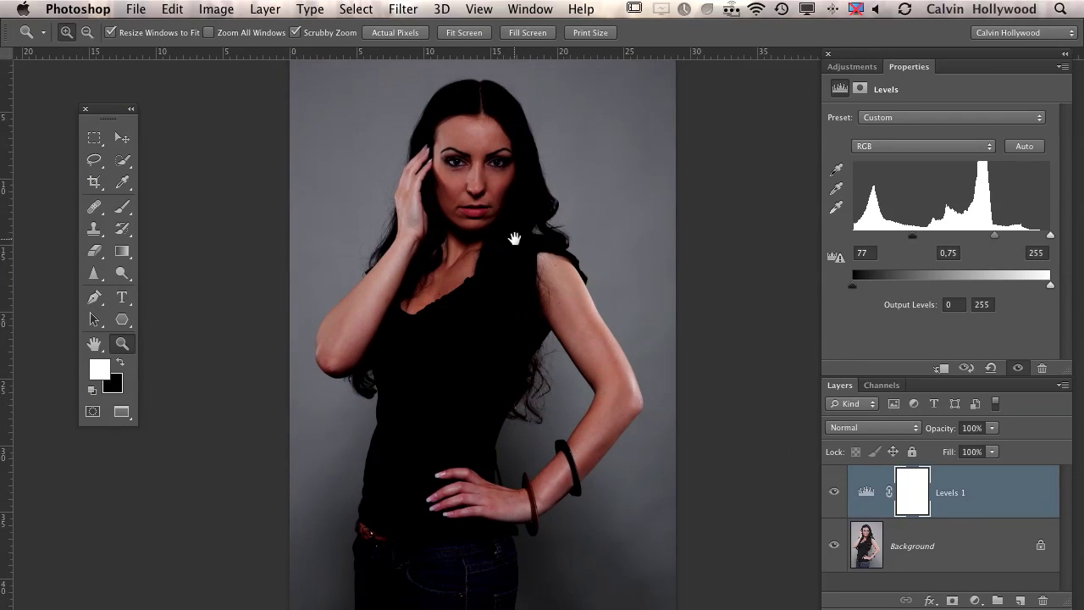
{"action": "left_click", "coordinate": [834, 491]}
{"action": "left_click", "coordinate": [834, 491]}
Inspect the face close up, zoom back out, and hide Levels 1 to show the original.
{"action": "left_click", "coordinate": [402, 188]}
{"action": "left_click_drag", "start_coordinate": [406, 182], "coordinate": [425, 339]}
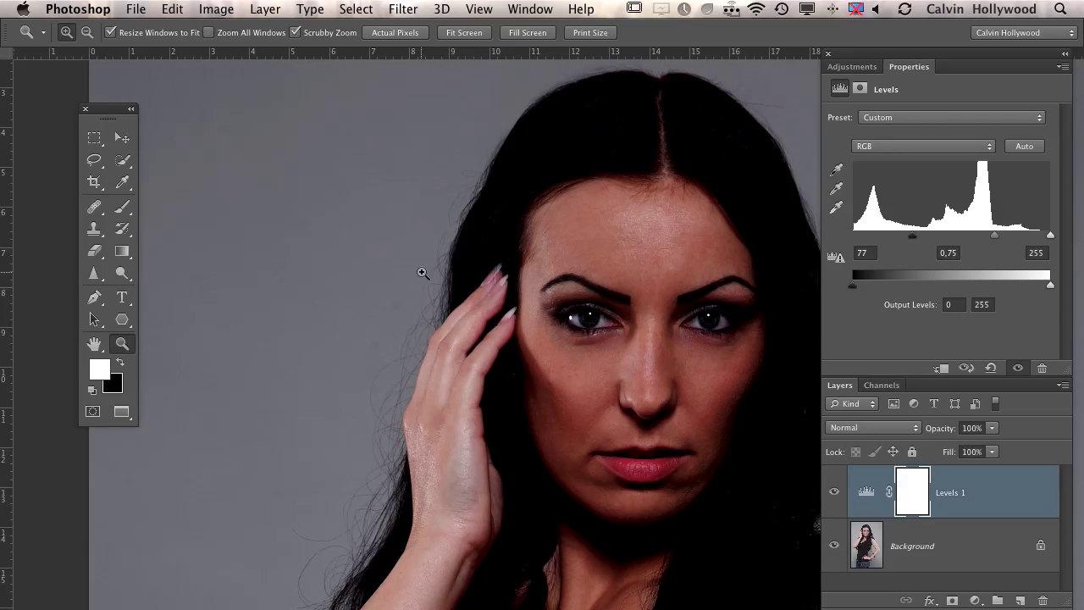
{"action": "left_click_drag", "start_coordinate": [422, 294], "coordinate": [403, 339]}
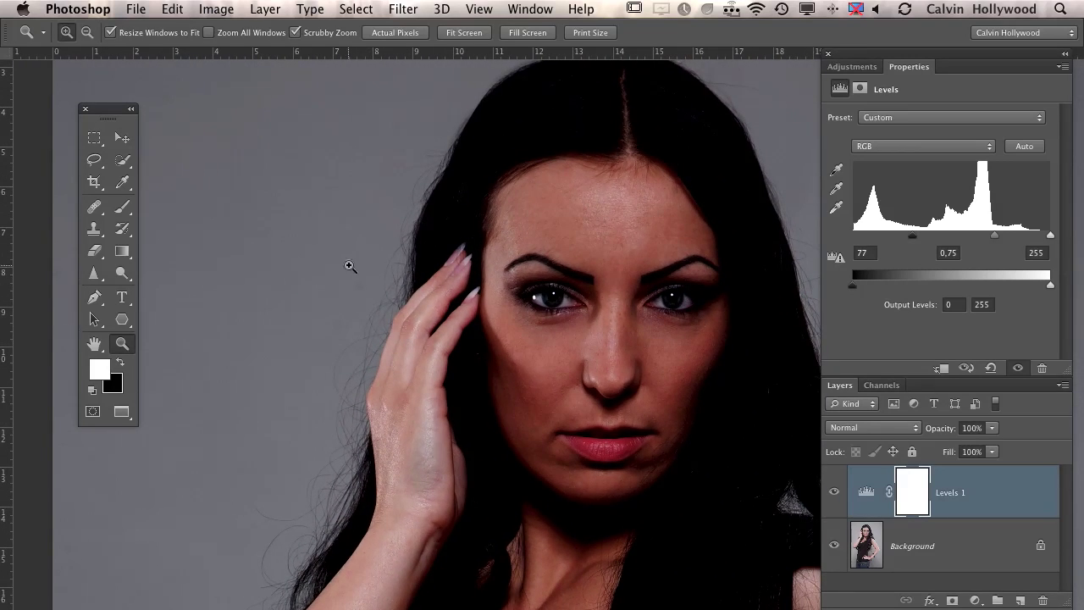
{"action": "left_click_drag", "start_coordinate": [371, 292], "coordinate": [334, 308]}
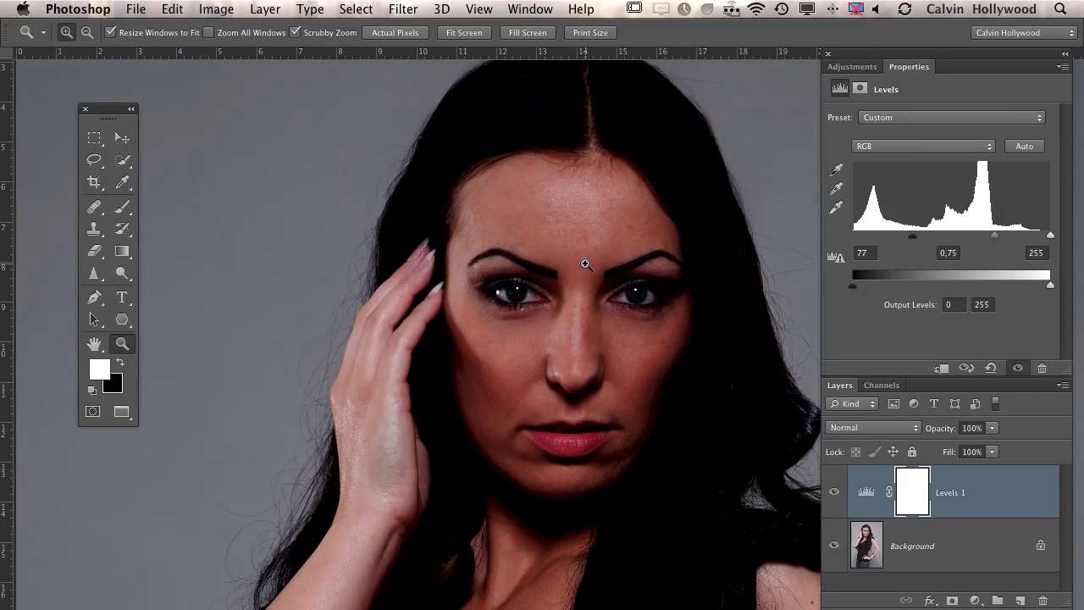
{"action": "left_click_drag", "start_coordinate": [553, 281], "coordinate": [475, 282]}
{"action": "left_click_drag", "start_coordinate": [569, 356], "coordinate": [527, 257]}
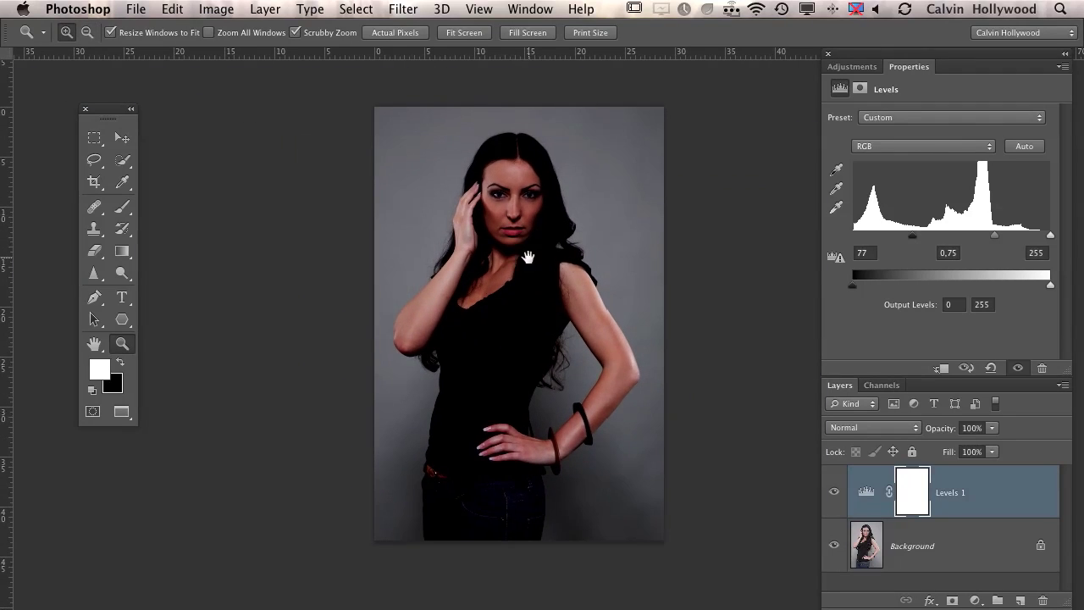
{"action": "left_click", "coordinate": [831, 490]}
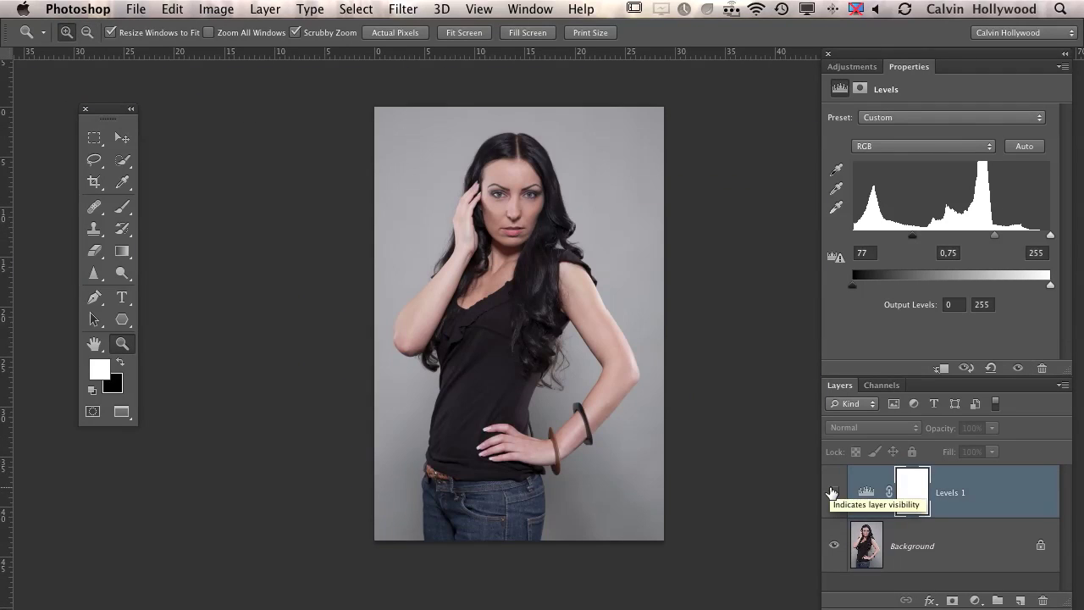